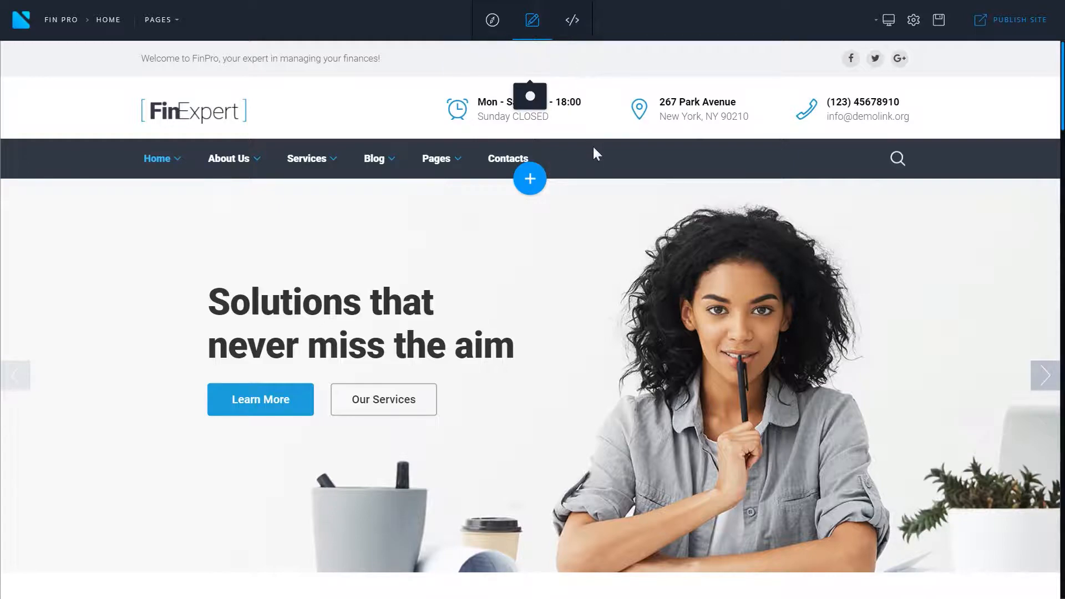
- Preview the home page from its header to its footer, including the hero slider, and return to design mode
left_click(490, 25)
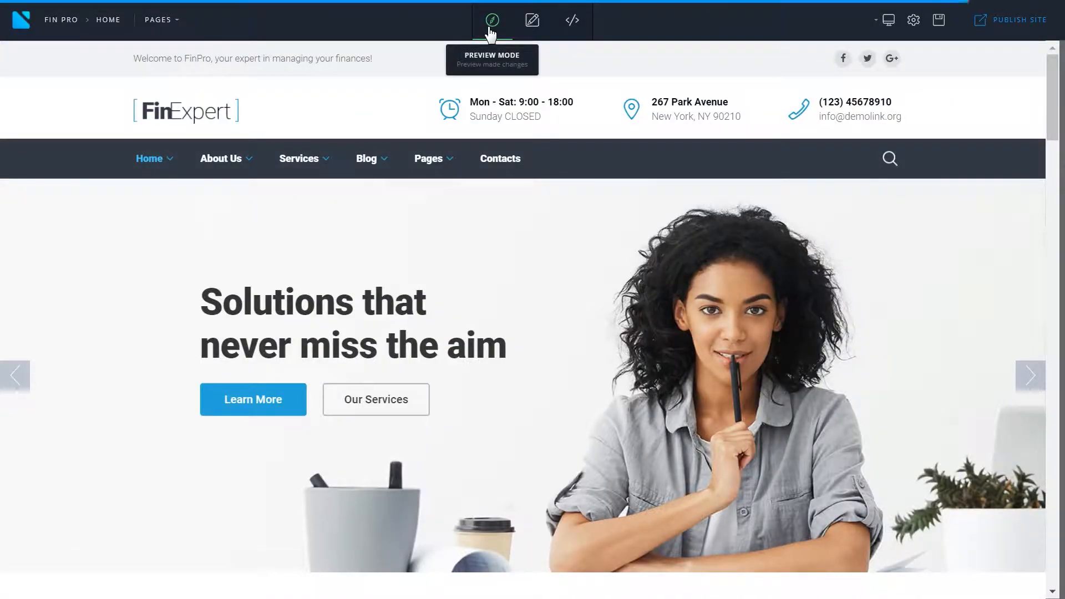
scroll(636, 161, "down", 3)
scroll(636, 161, "down", 20)
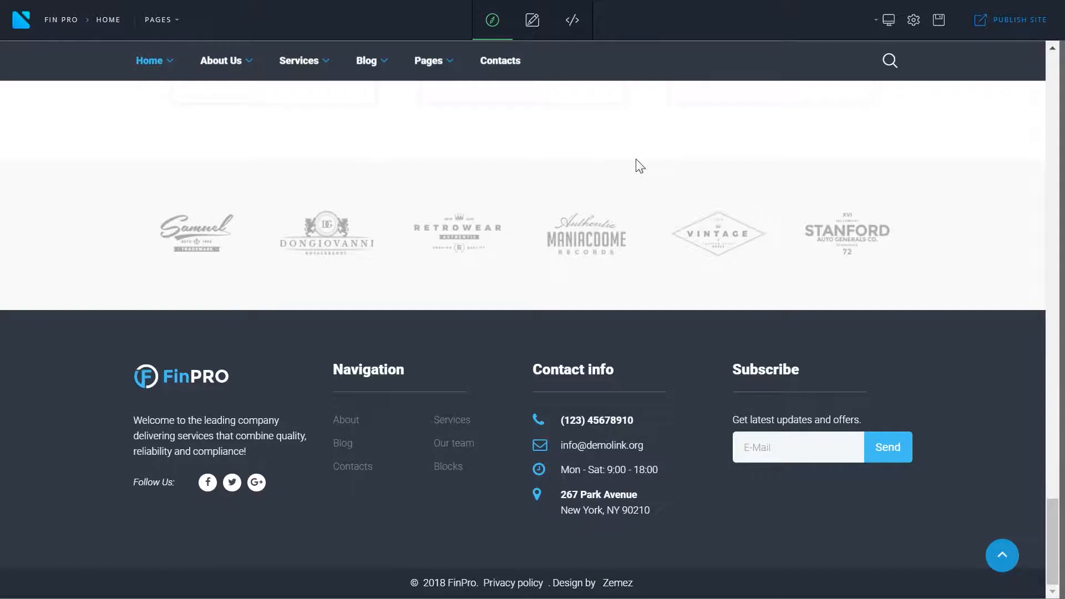
left_click(1002, 555)
left_click(1030, 375)
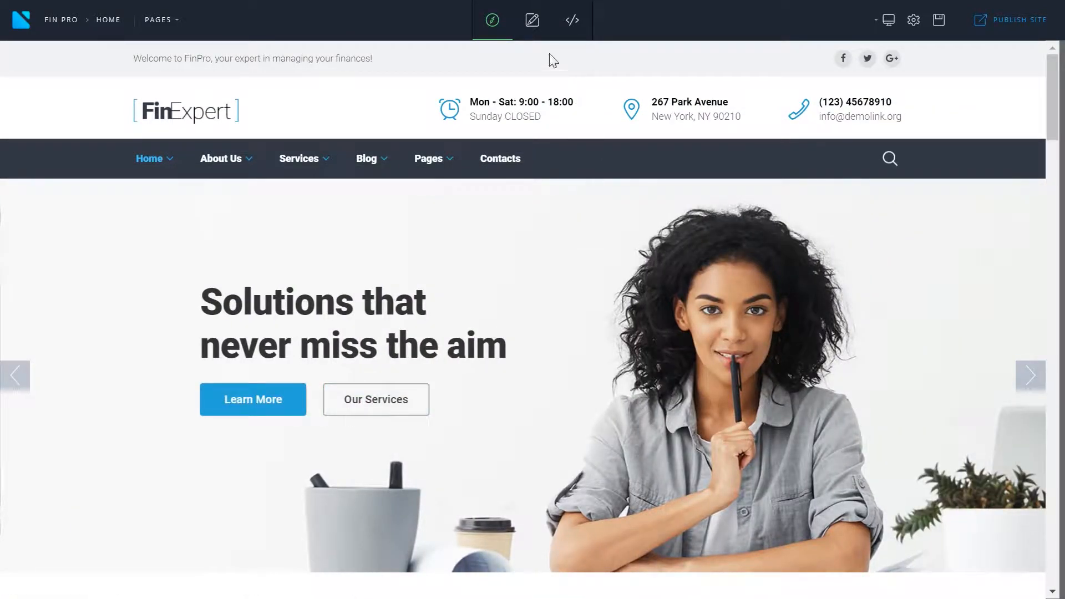
left_click(530, 27)
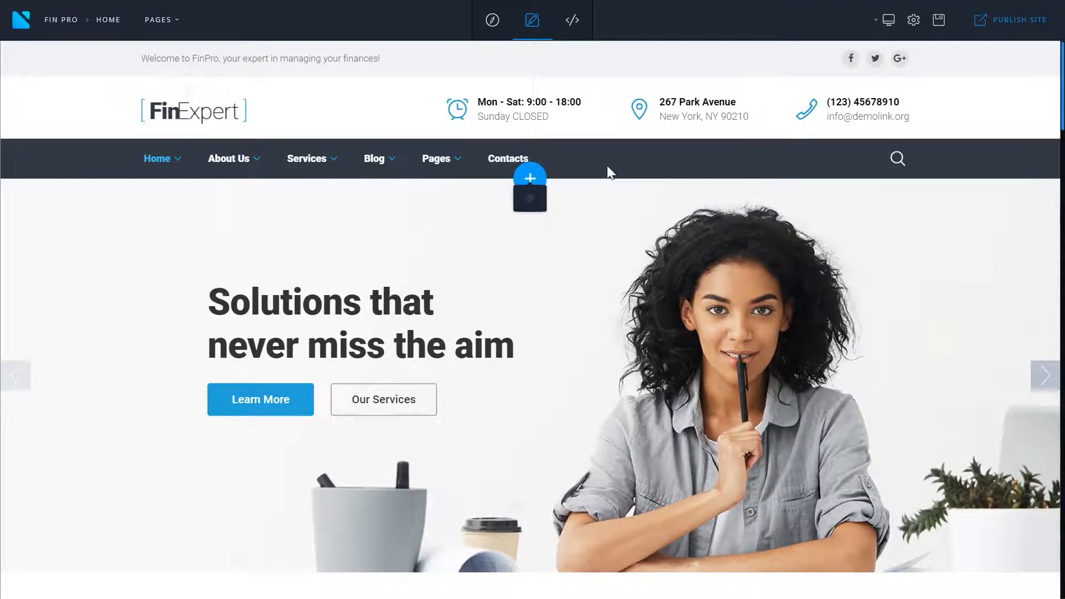
- Look at the additional slide options available for the hero slider section
mouse_move(571, 254)
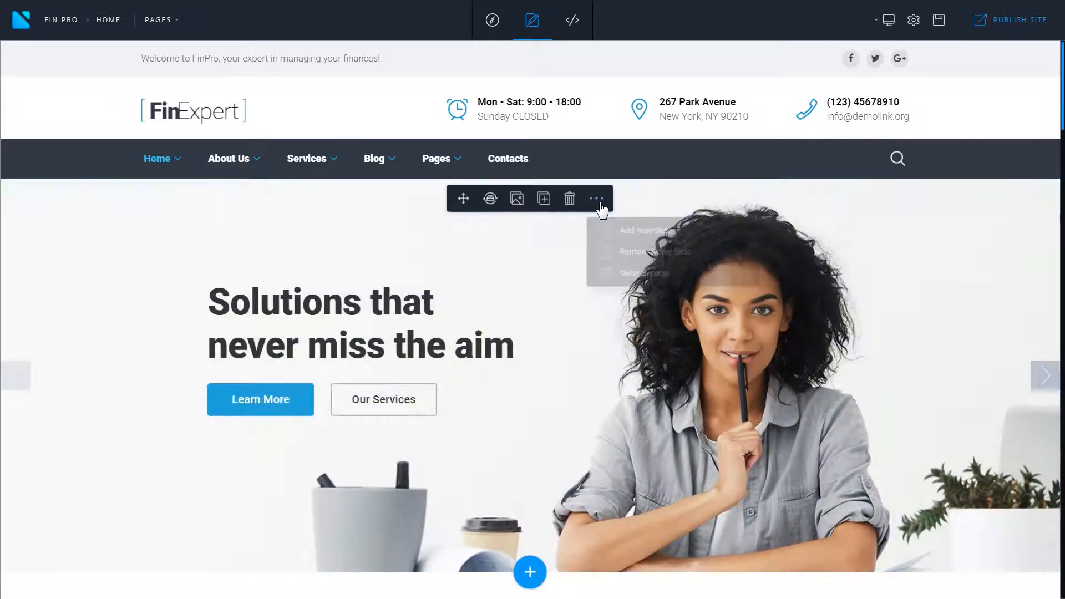
left_click(598, 203)
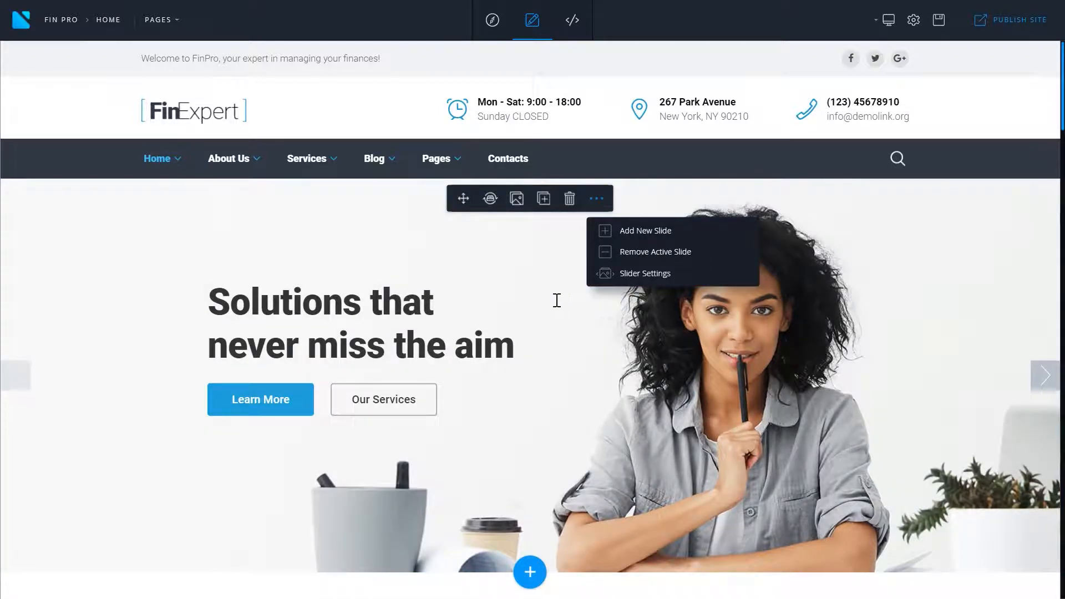
left_click(557, 300)
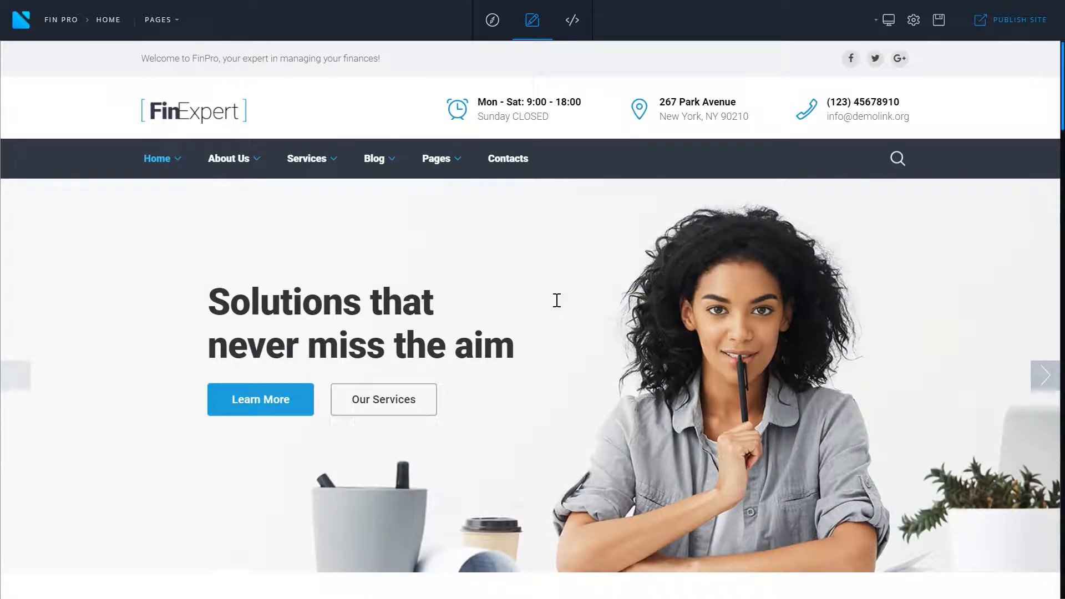
- Set the background of the four-feature section below the slider to solid light blue, rgb(99, 201, 255)
scroll(557, 300, "down", 5)
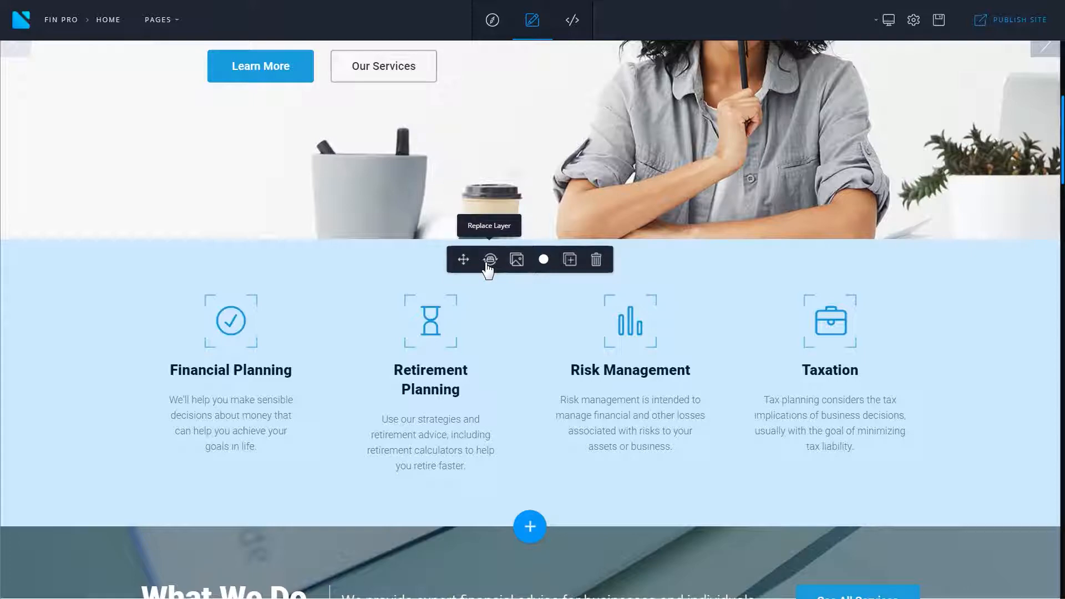
left_click(544, 259)
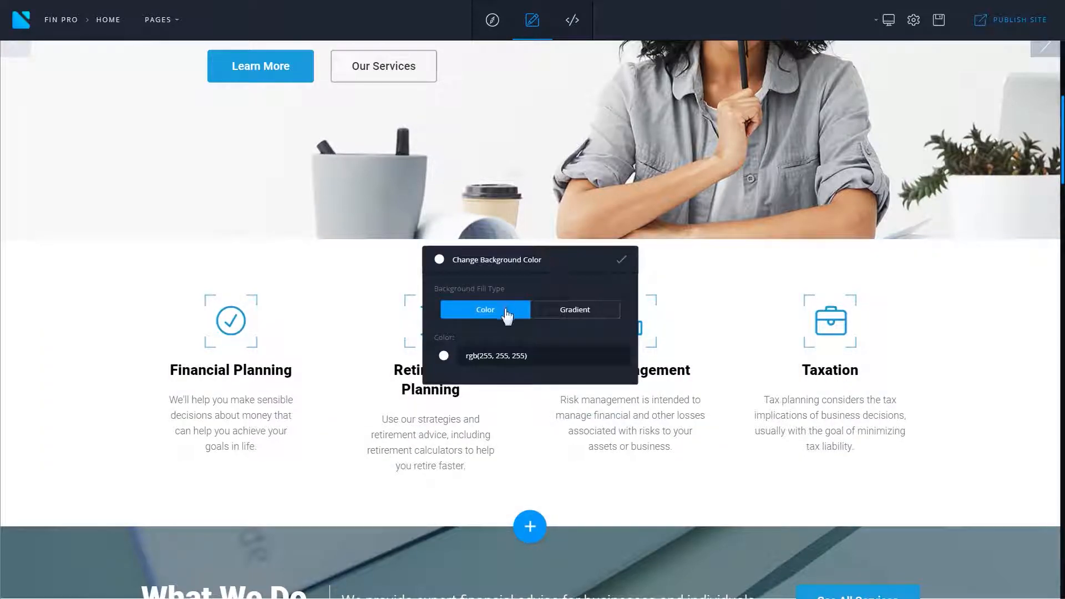
left_click(524, 357)
left_click_drag(503, 408, 552, 449)
left_click(621, 260)
- Change the four-feature section's background to a 45° gradient running from turquoise-green to blue
left_click(544, 259)
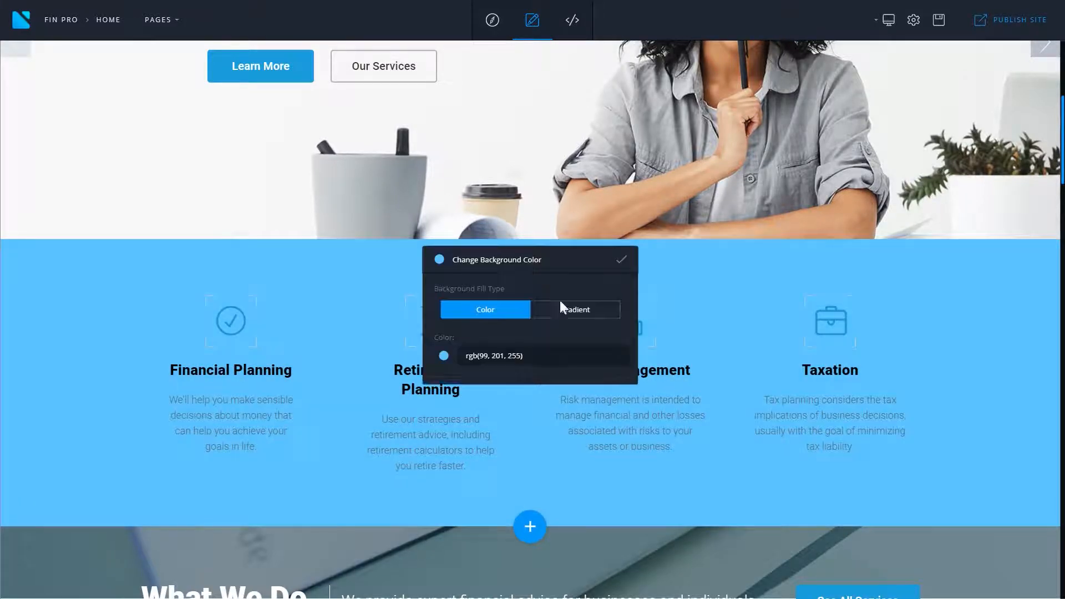
left_click(560, 308)
left_click_drag(561, 331, 560, 350)
left_click(494, 406)
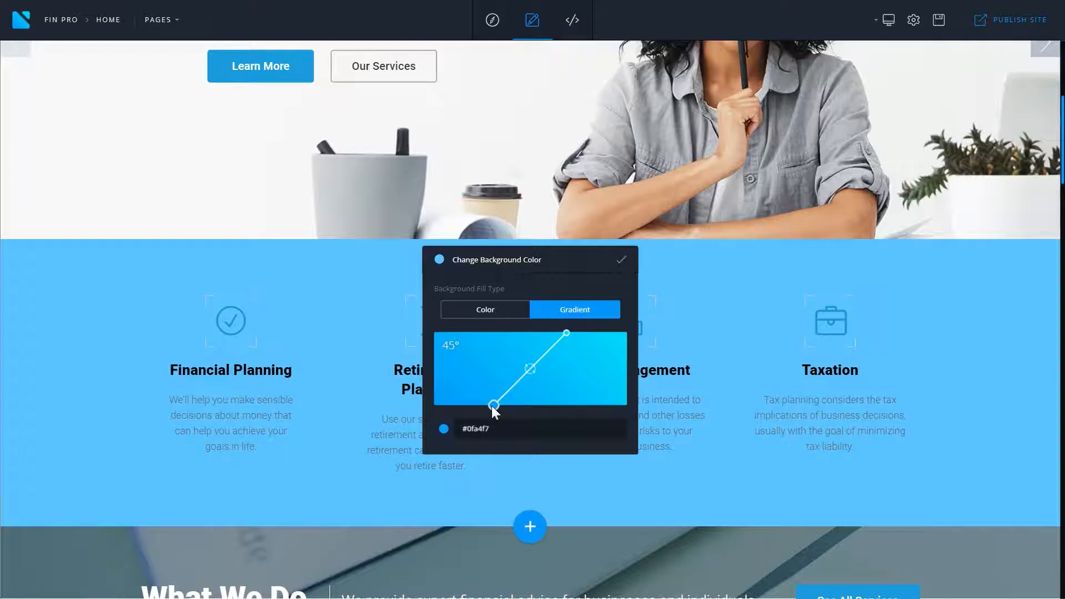
left_click(486, 430)
left_click_drag(564, 528, 570, 499)
left_click(620, 259)
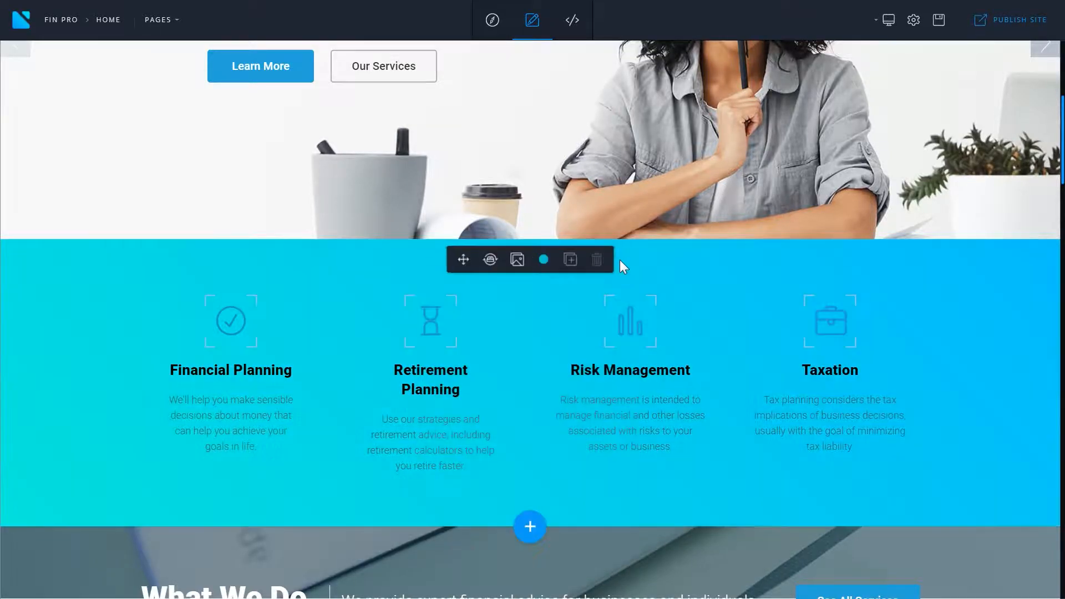
- Give the four-feature section a background image, using the hero photo of the woman at her desk
left_click(516, 260)
left_click(427, 230)
left_click(823, 495)
left_click_drag(483, 333, 265, 406)
left_click(667, 438)
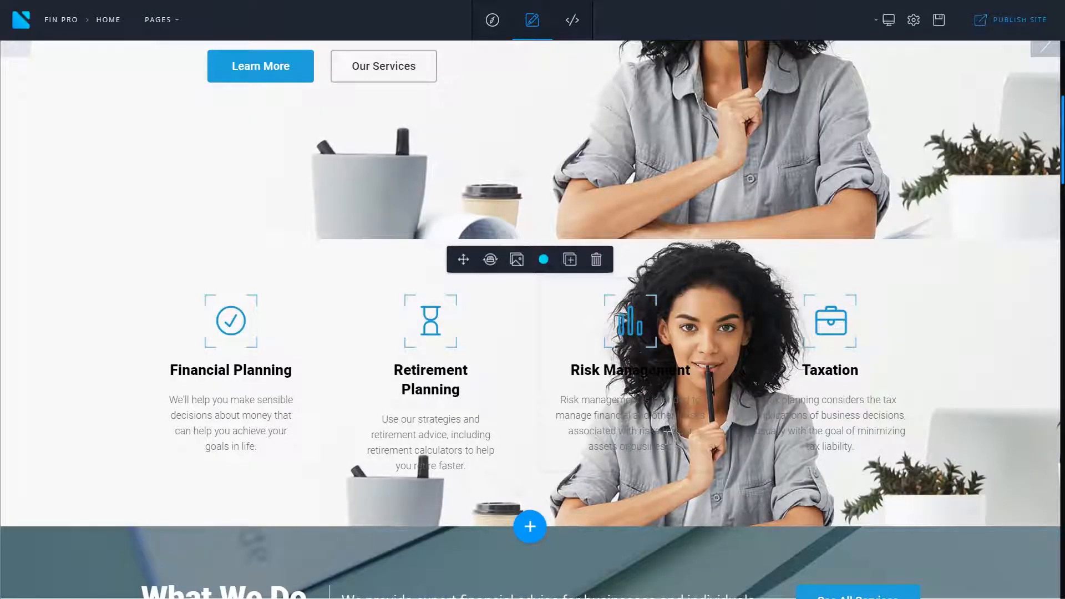
- Replace the four-feature section with the Brands carousel preset
left_click(490, 269)
scroll(528, 363, "down", 2)
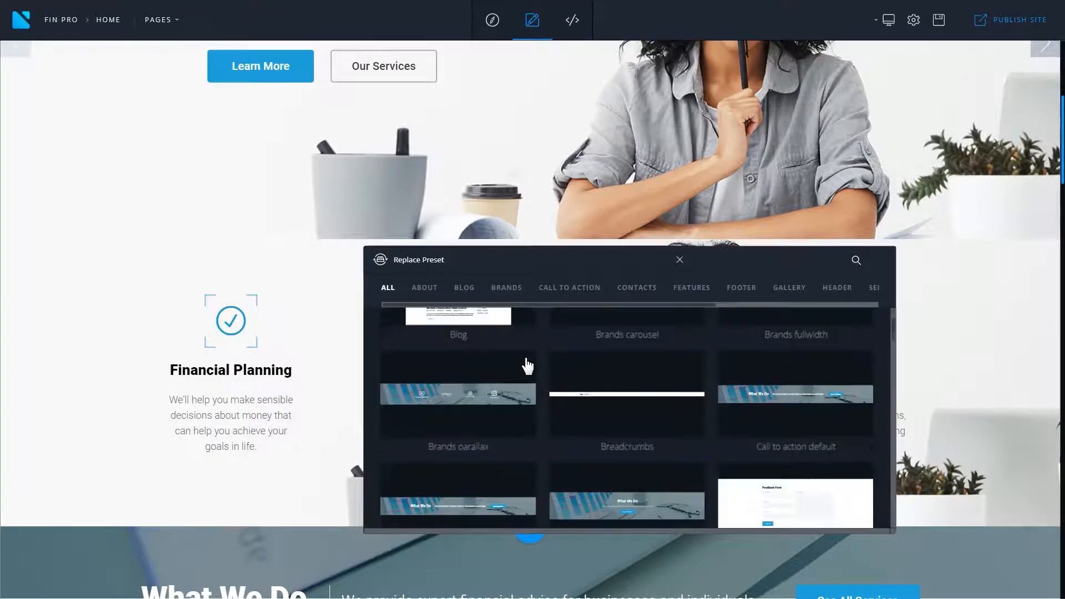
scroll(528, 364, "up", 2)
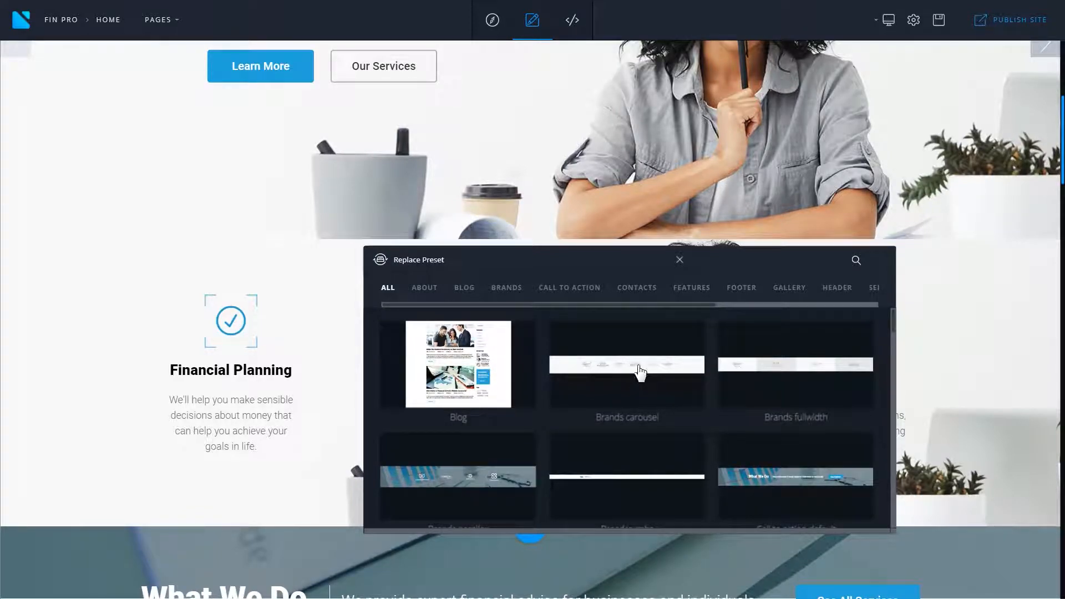
left_click(640, 371)
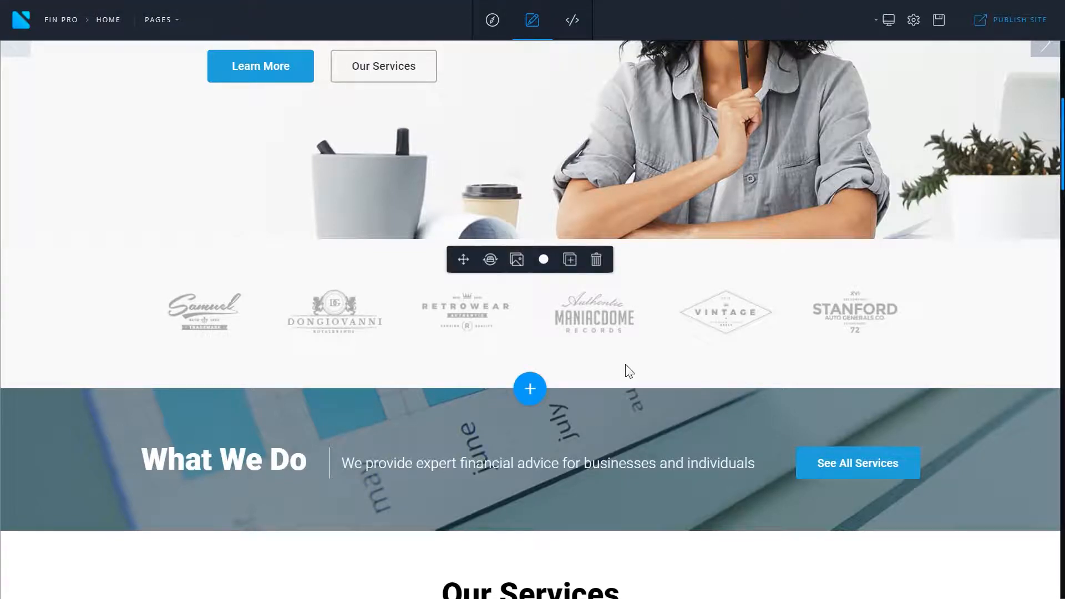
- Browse the preset categories and insert the Features creative preset between the brands carousel and the What We Do section
left_click(530, 390)
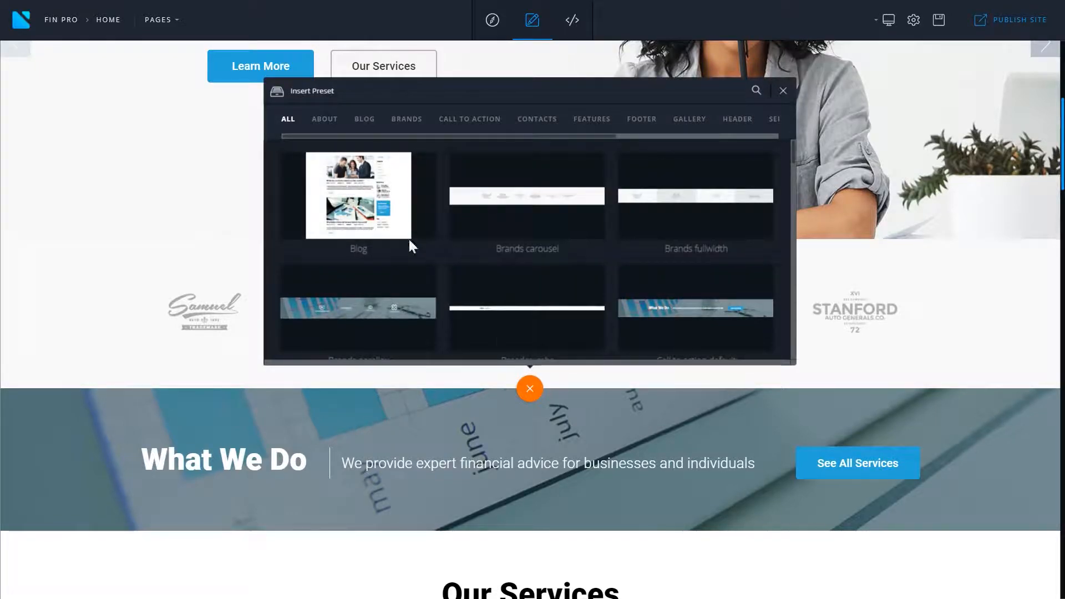
left_click_drag(792, 157, 786, 204)
left_click(325, 121)
left_click(357, 122)
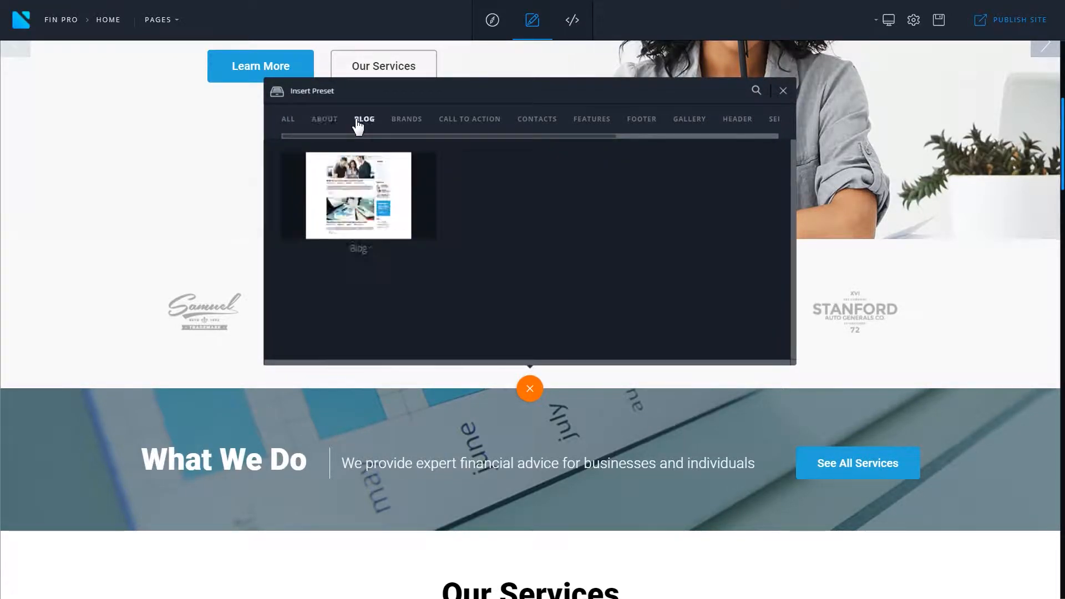
left_click(406, 122)
left_click(481, 120)
left_click(533, 122)
left_click(597, 122)
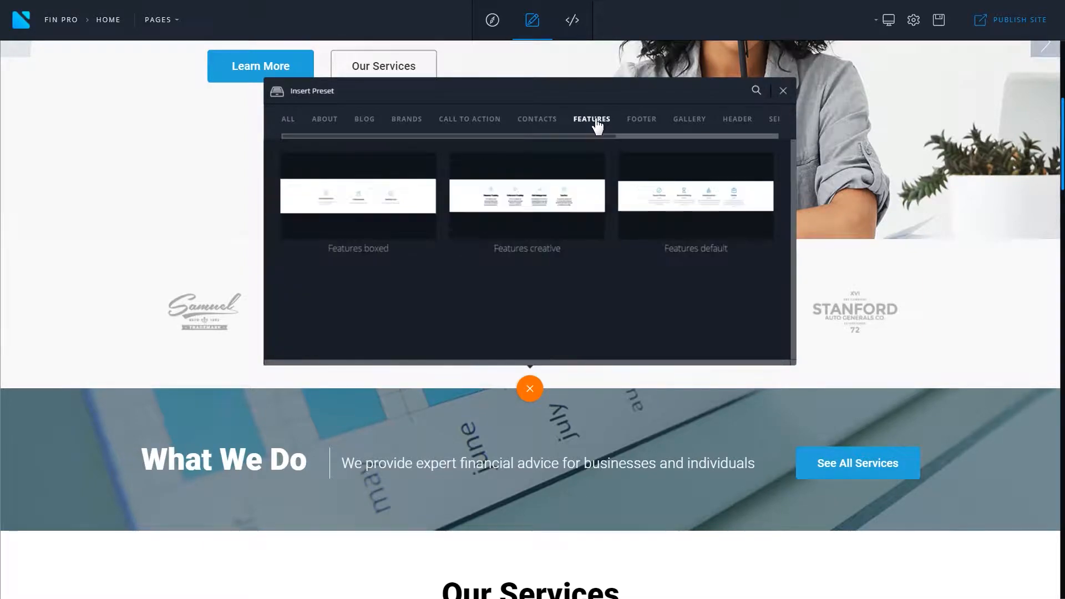
left_click(506, 207)
scroll(505, 211, "down", 3)
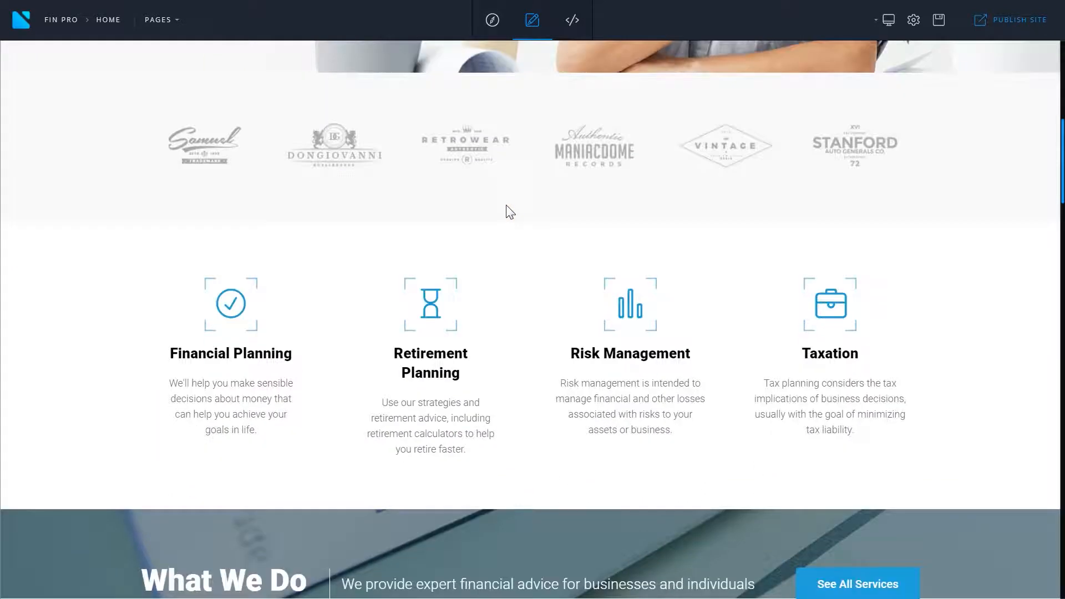
- Inspect the source code of the hero's Our Services button, and return to design mode
scroll(522, 319, "up", 9)
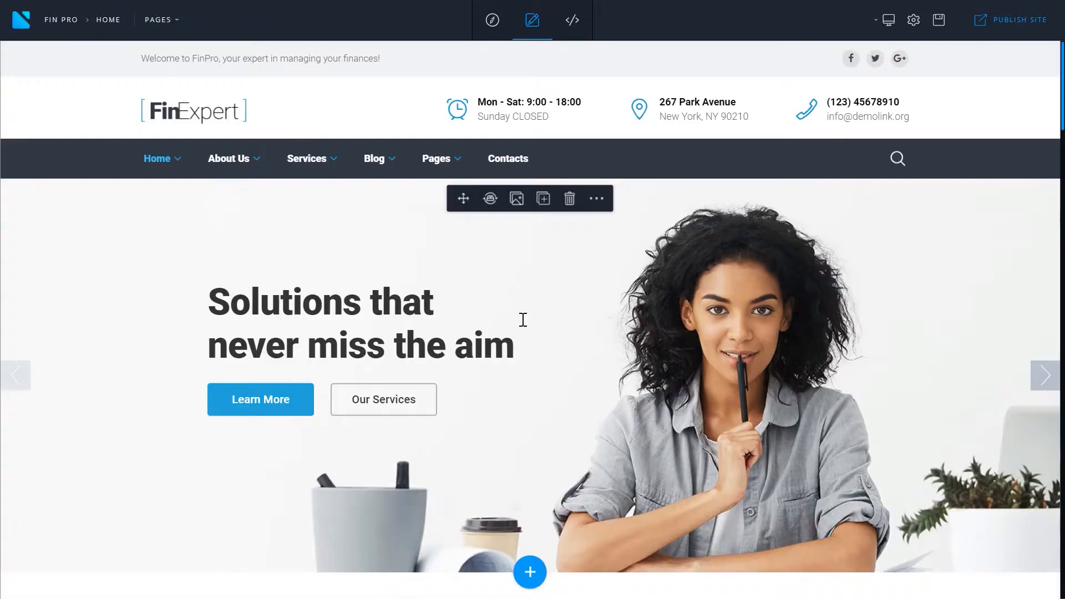
right_click(403, 397)
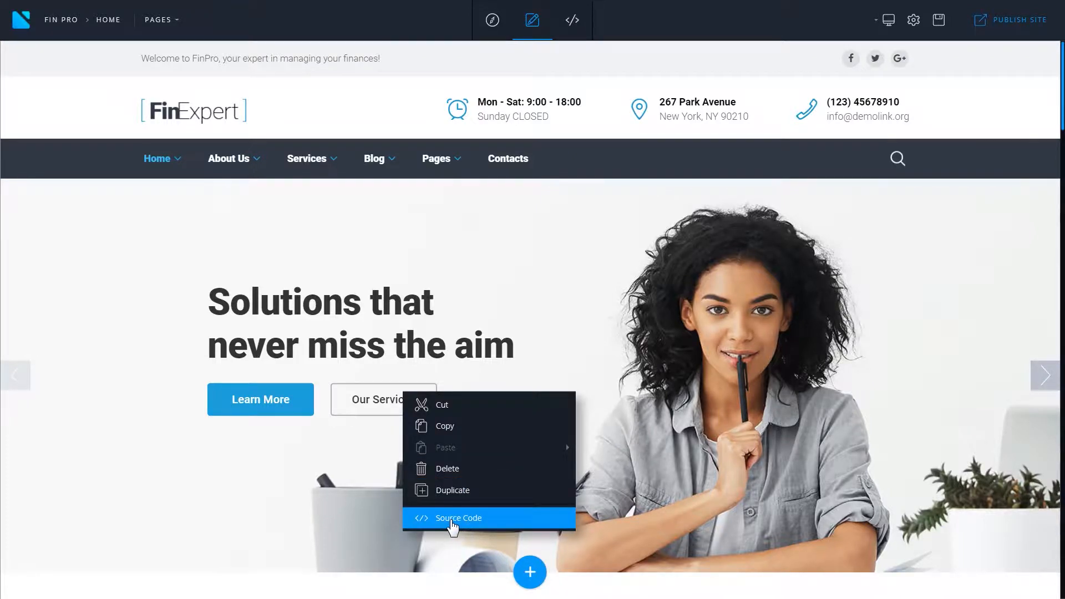
left_click(500, 525)
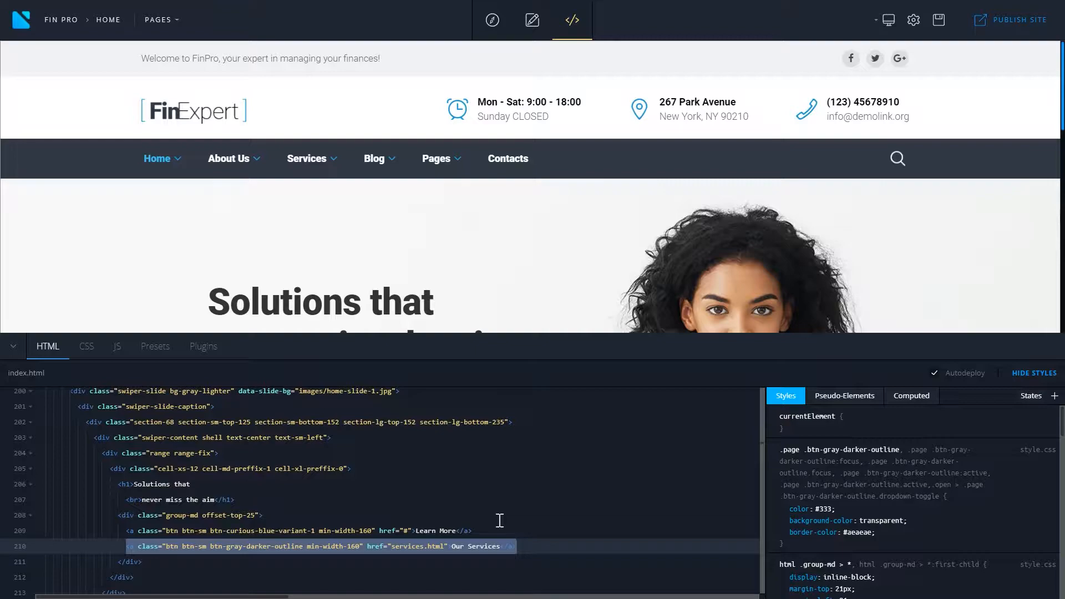
scroll(506, 273, "down", 3)
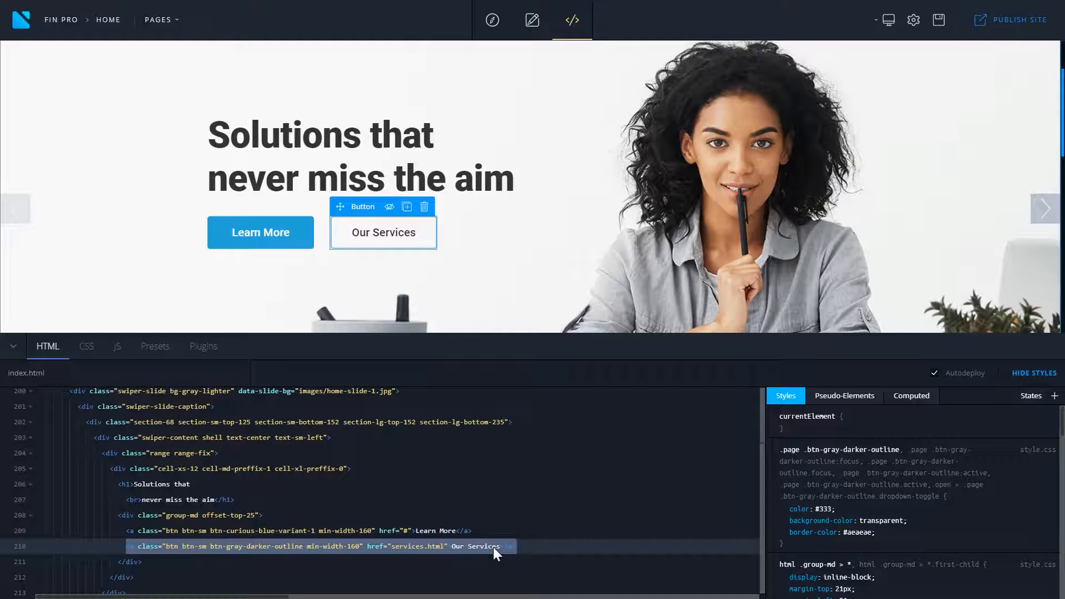
left_click(532, 22)
scroll(496, 258, "up", 3)
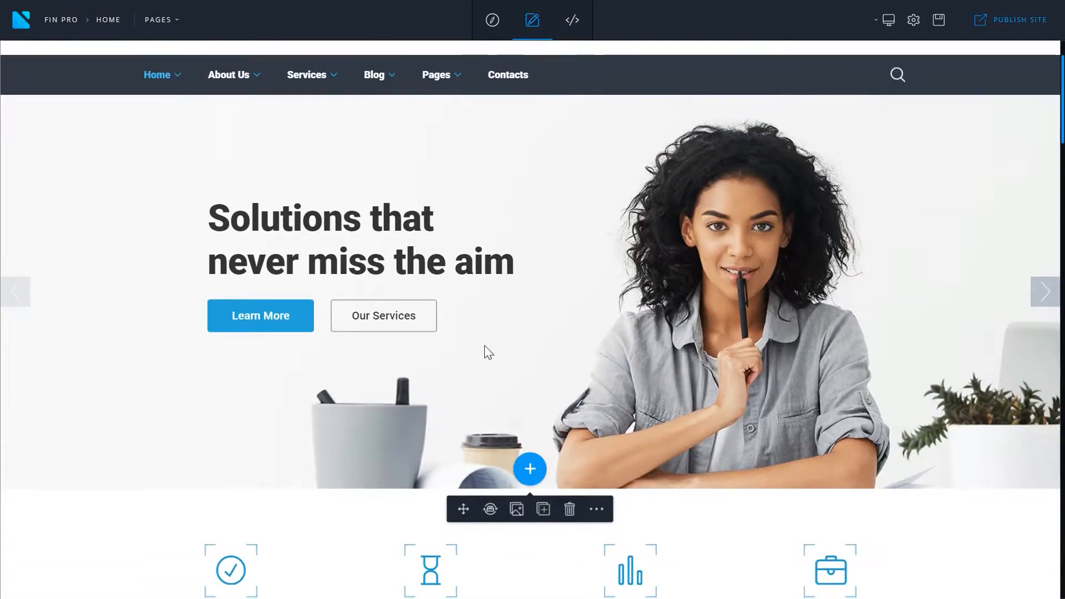
- Duplicate the hero's Our Services button and delete the duplicate
right_click(405, 318)
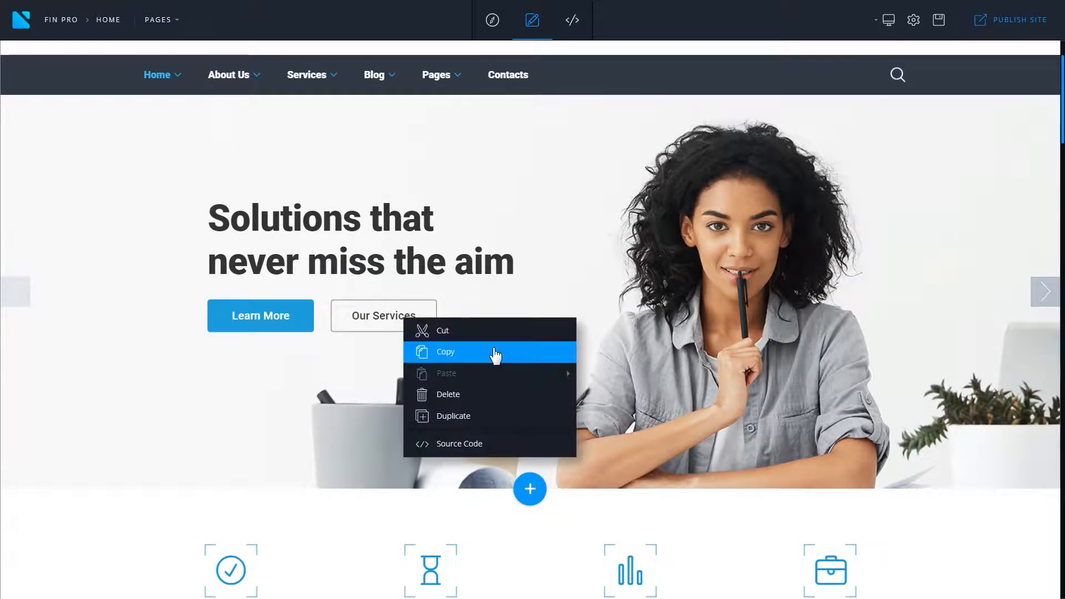
left_click(491, 420)
right_click(490, 328)
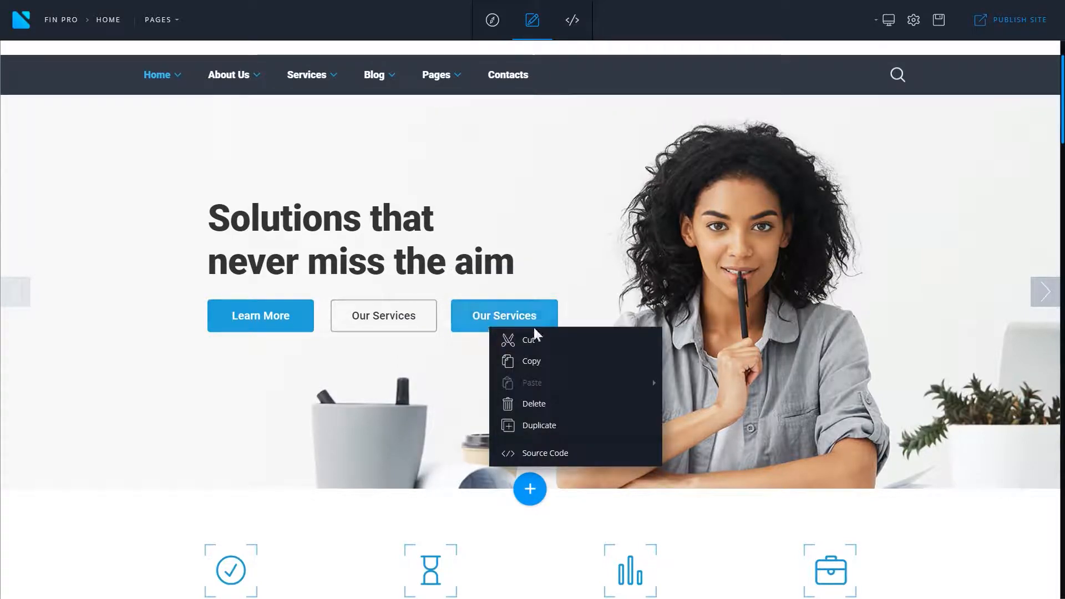
left_click(533, 404)
- Copy the Learn More button, paste it before the hero's button group, and remove the pasted copy
left_click(381, 316)
right_click(274, 316)
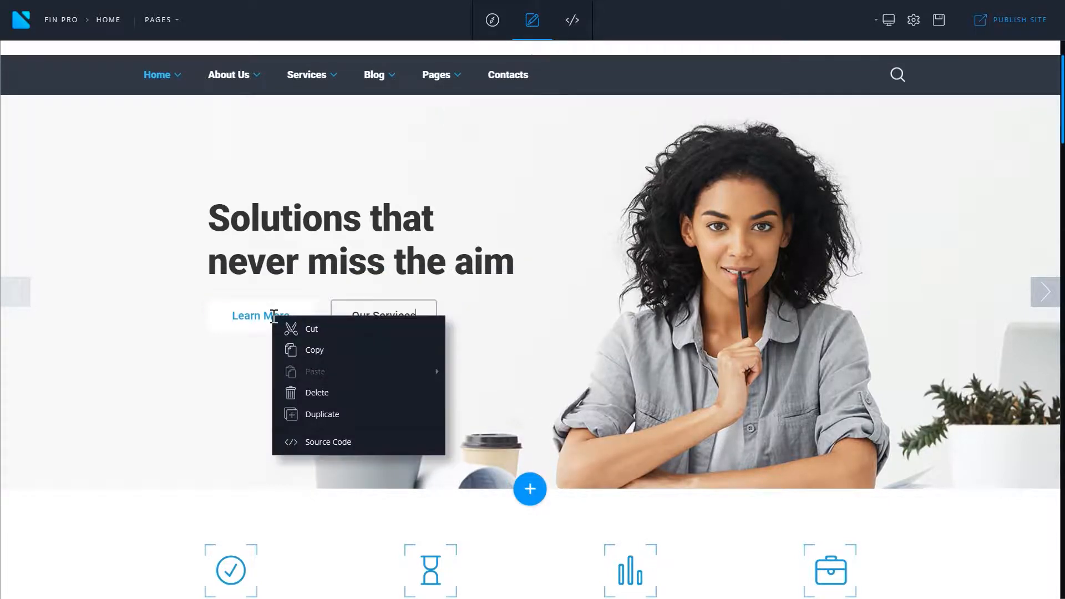
left_click(340, 354)
right_click(476, 320)
mouse_move(547, 381)
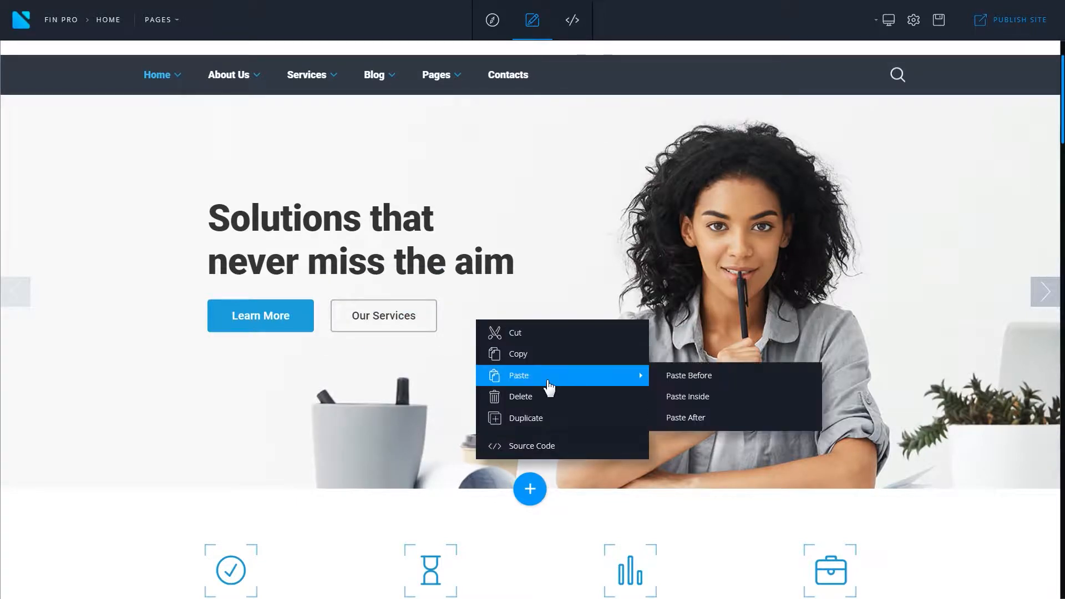
left_click(690, 376)
left_click(299, 331)
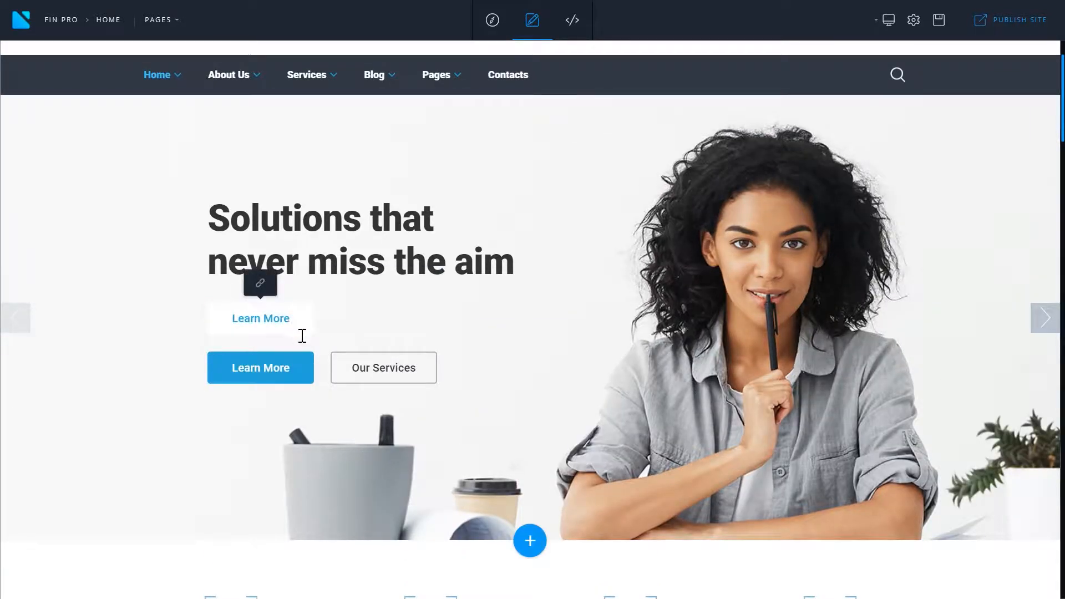
left_click(422, 420)
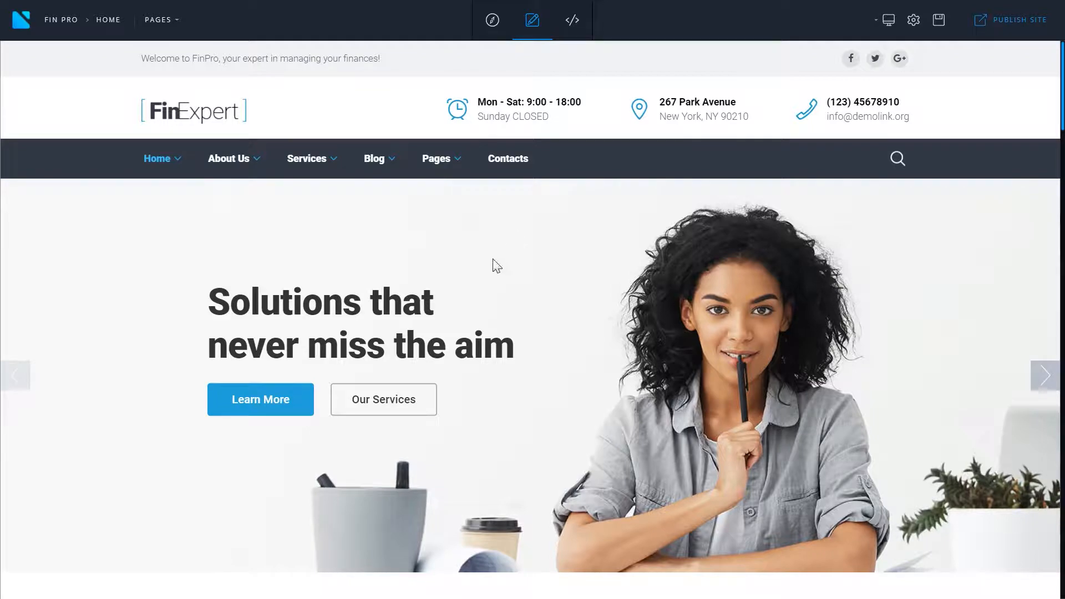
- Examine the font settings of the "Solutions that never miss the aim" heading
double_click(311, 304)
triple_click(376, 301)
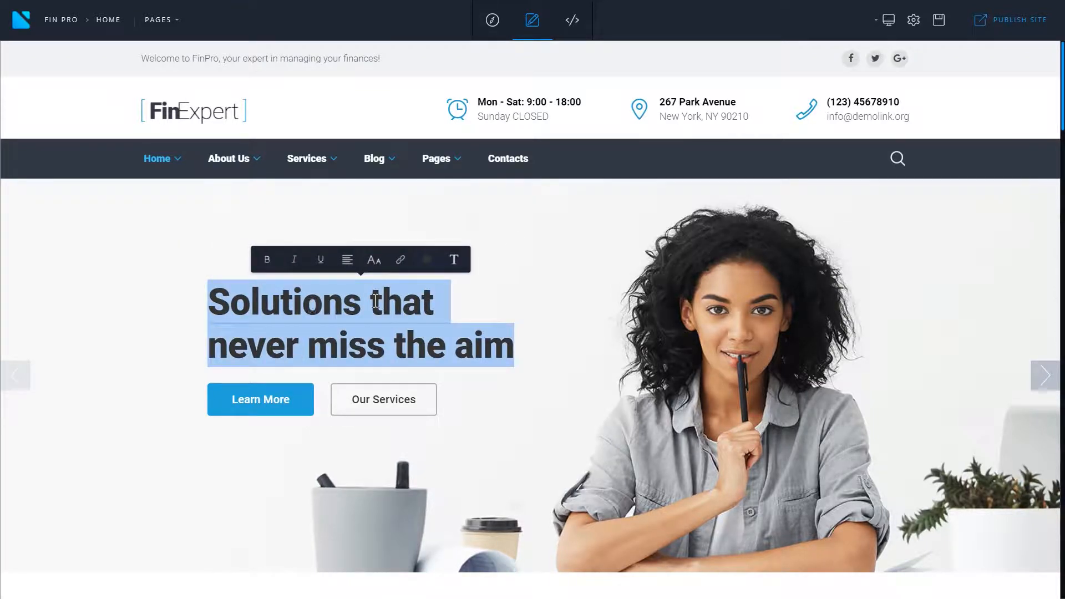
left_click(455, 260)
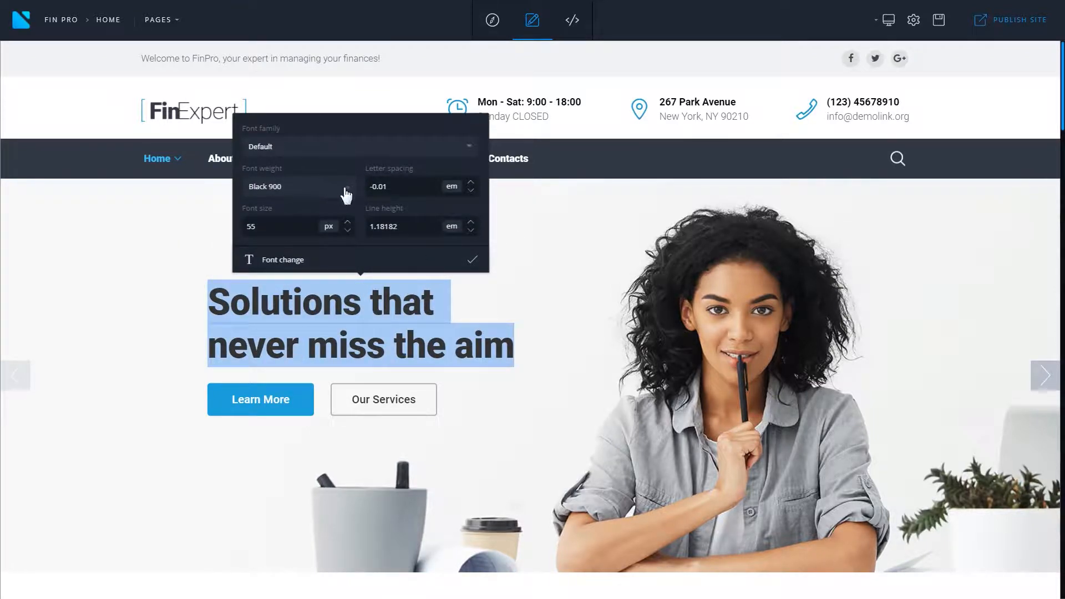
left_click(470, 261)
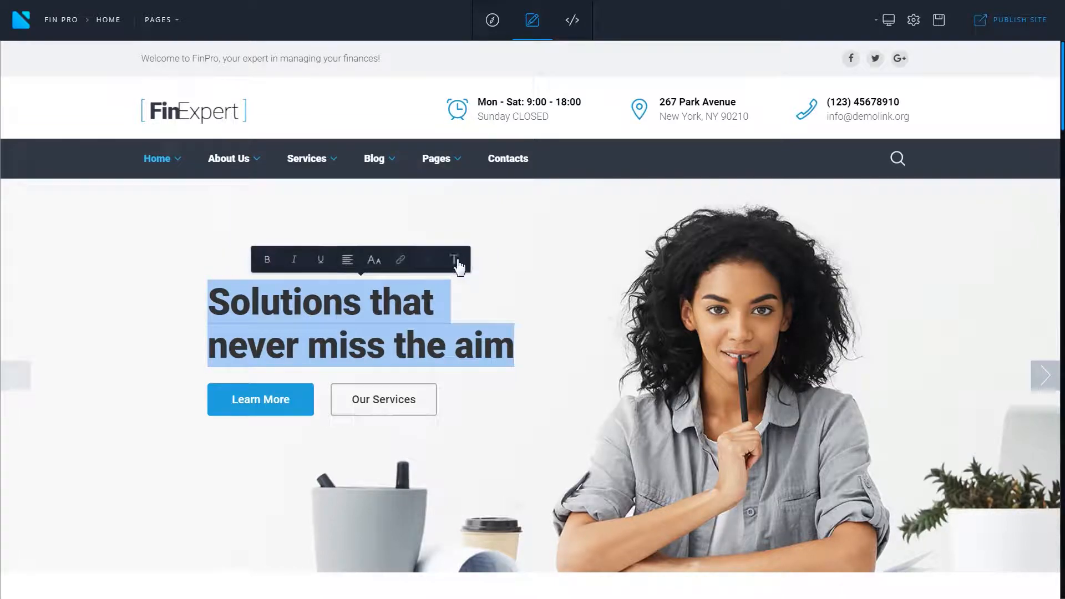
- Set the text color of the "Solutions that never miss the aim" heading to blue #035de8
left_click(422, 260)
left_click(321, 258)
mouse_move(311, 178)
left_mouse_down()
mouse_move(394, 220)
mouse_move(433, 124)
left_mouse_up()
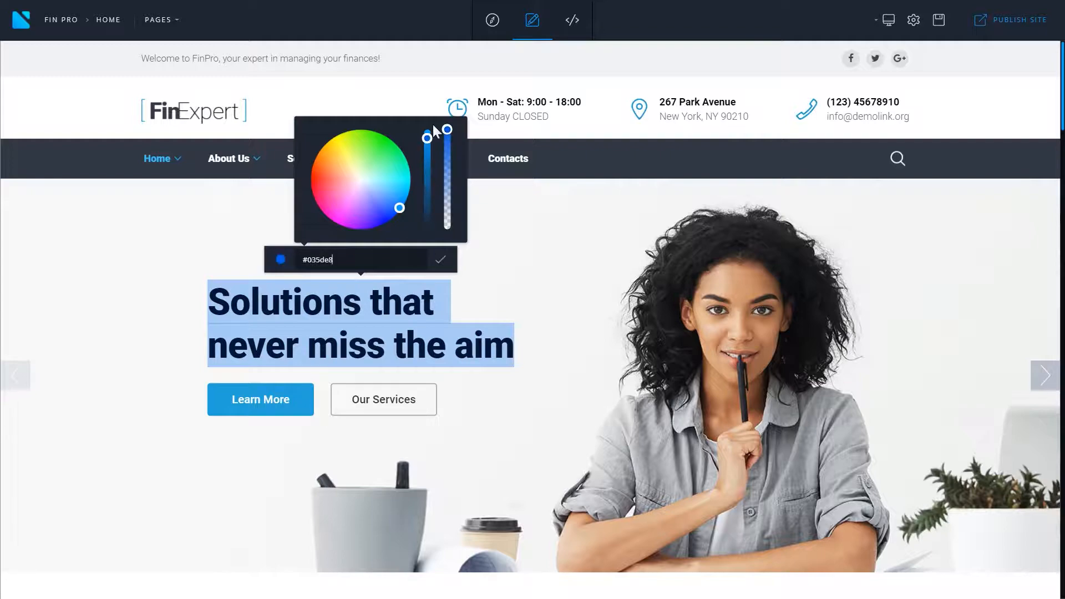
left_click(439, 260)
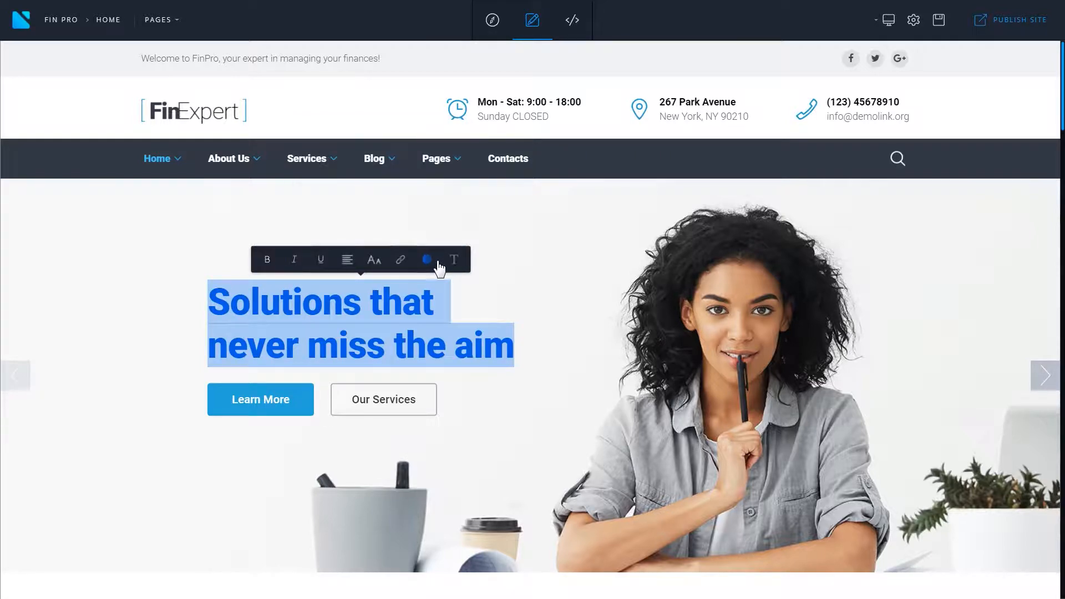
- Examine the heading's link types and the list of project pages available as targets, without assigning a link
left_click(399, 261)
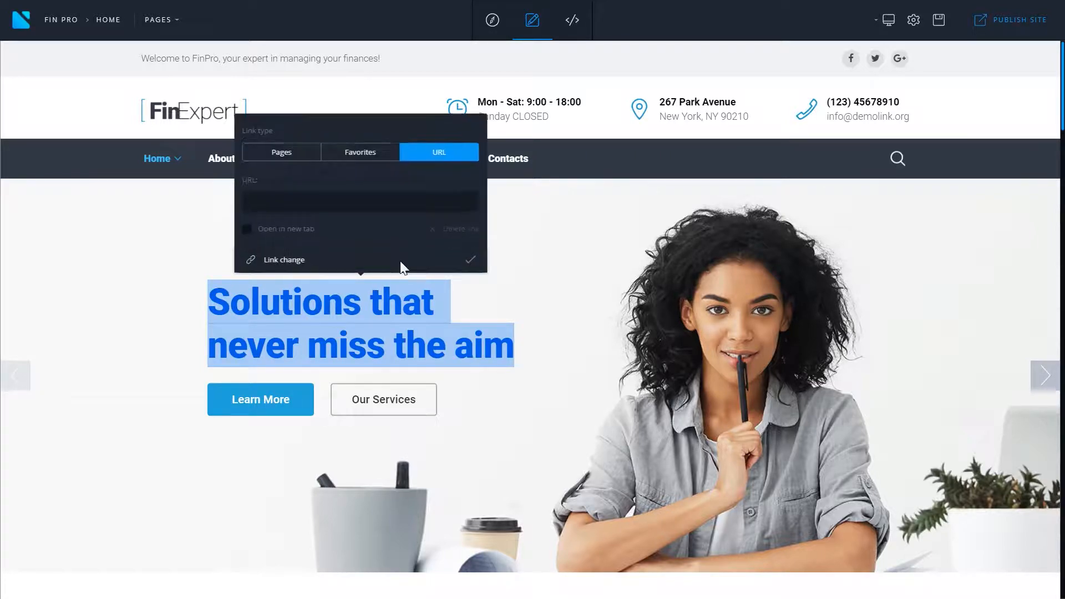
left_click(357, 151)
left_click(304, 151)
left_click(443, 201)
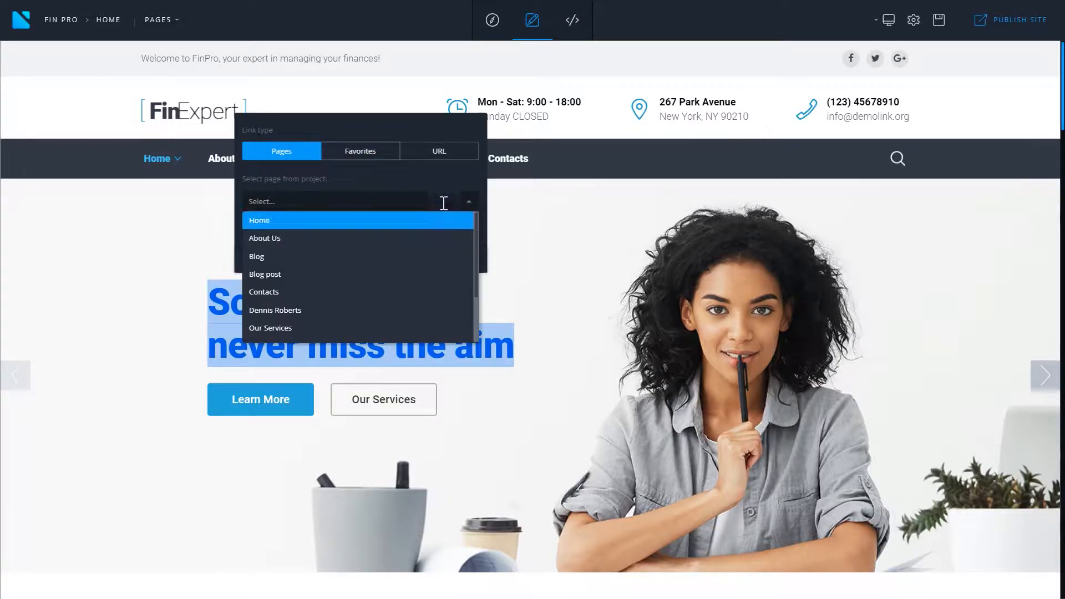
scroll(433, 235, "down", 1)
scroll(433, 236, "up", 1)
left_click(470, 204)
left_click(471, 262)
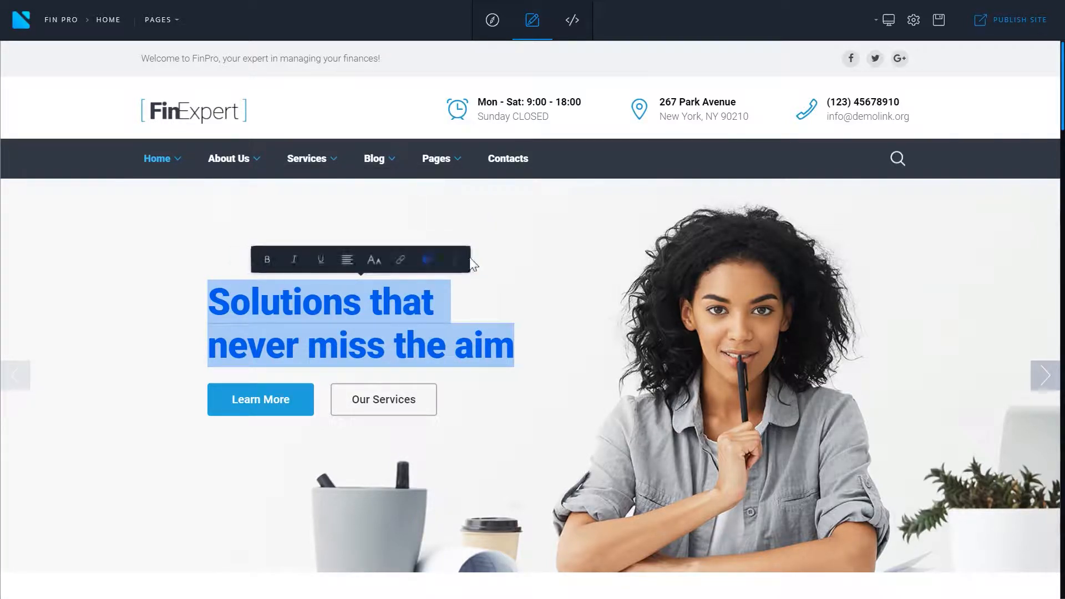
- Try the uppercase, lowercase and capitalized letter cases on the hero heading, and restore its original case
left_click(371, 260)
left_click(347, 261)
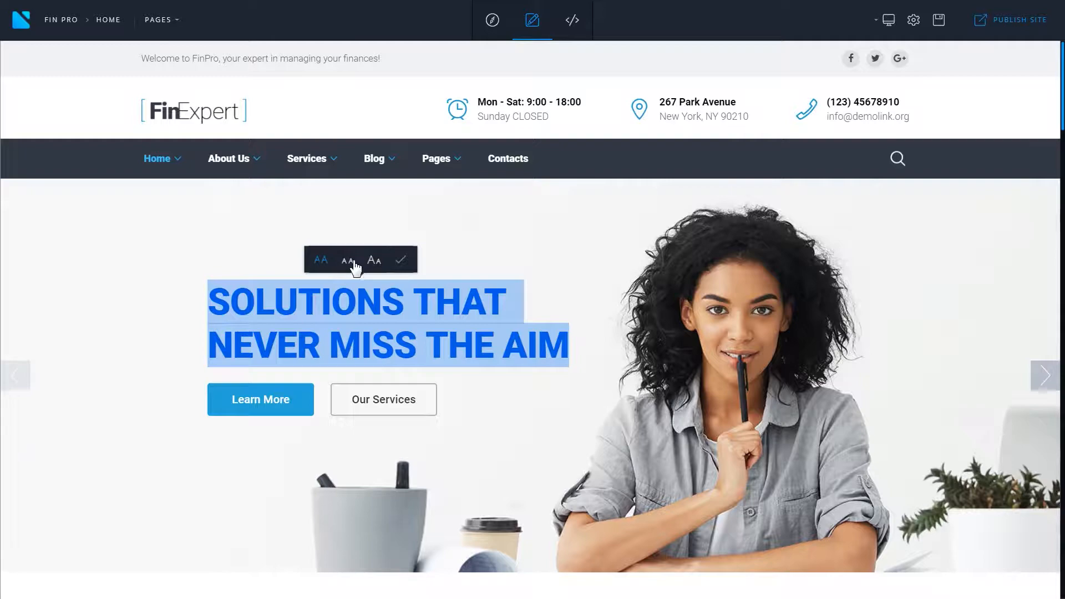
left_click(349, 261)
left_click(374, 260)
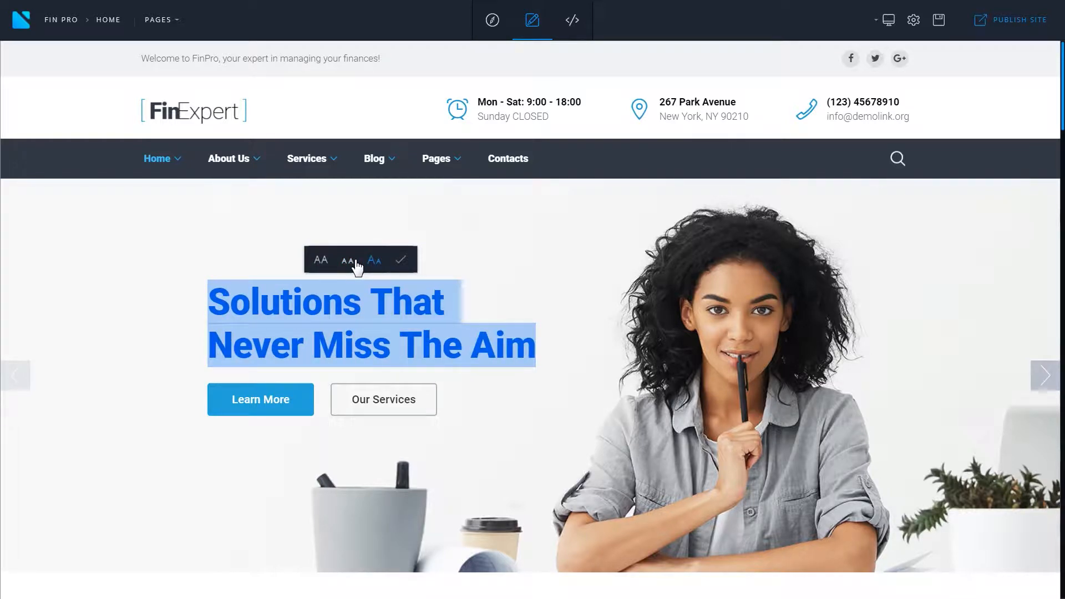
left_click(348, 260)
left_click(400, 260)
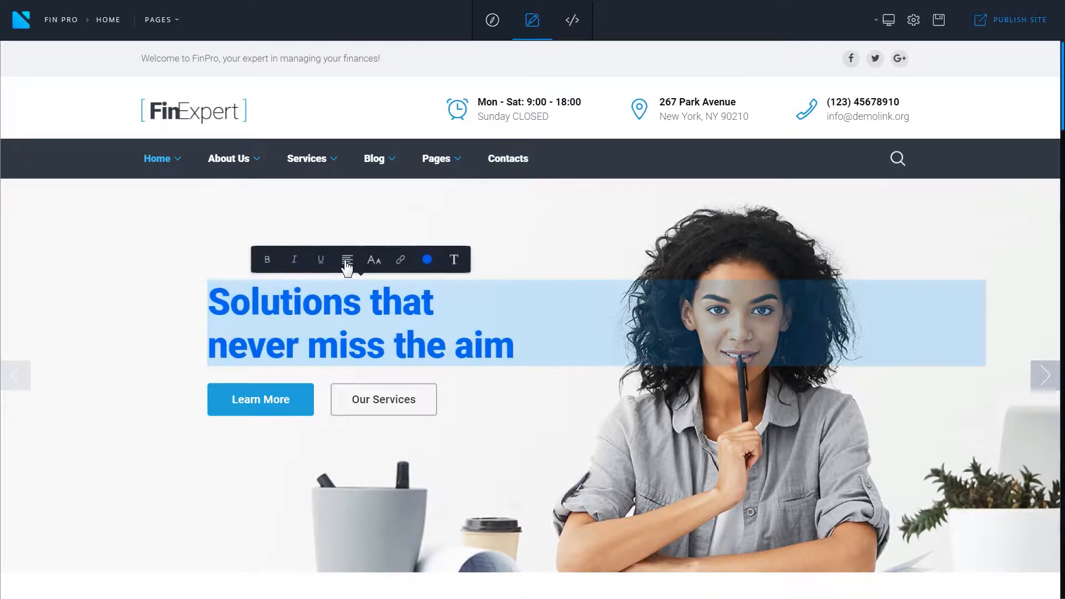
- Review the hero heading's text alignment options, and format the heading as underlined and italic
left_click(347, 260)
left_click(335, 260)
left_click(318, 261)
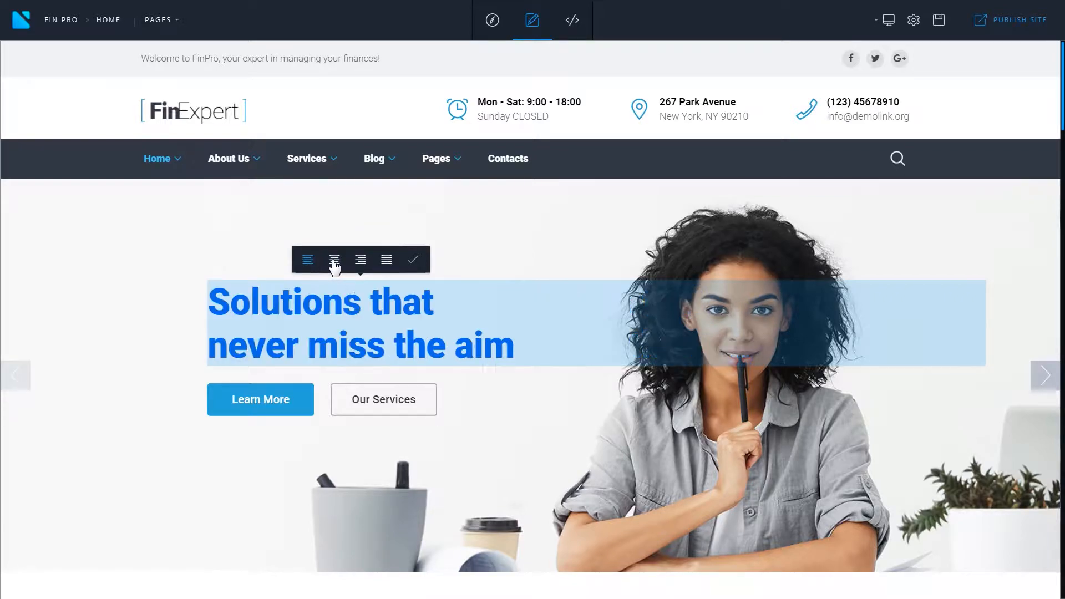
left_click(411, 260)
left_click(321, 261)
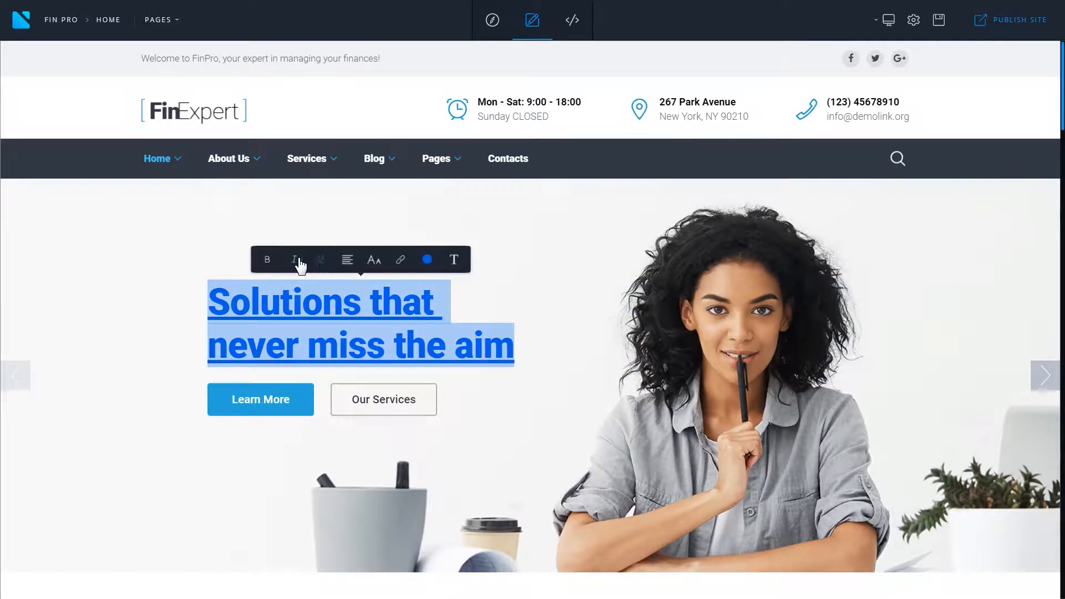
left_click(294, 260)
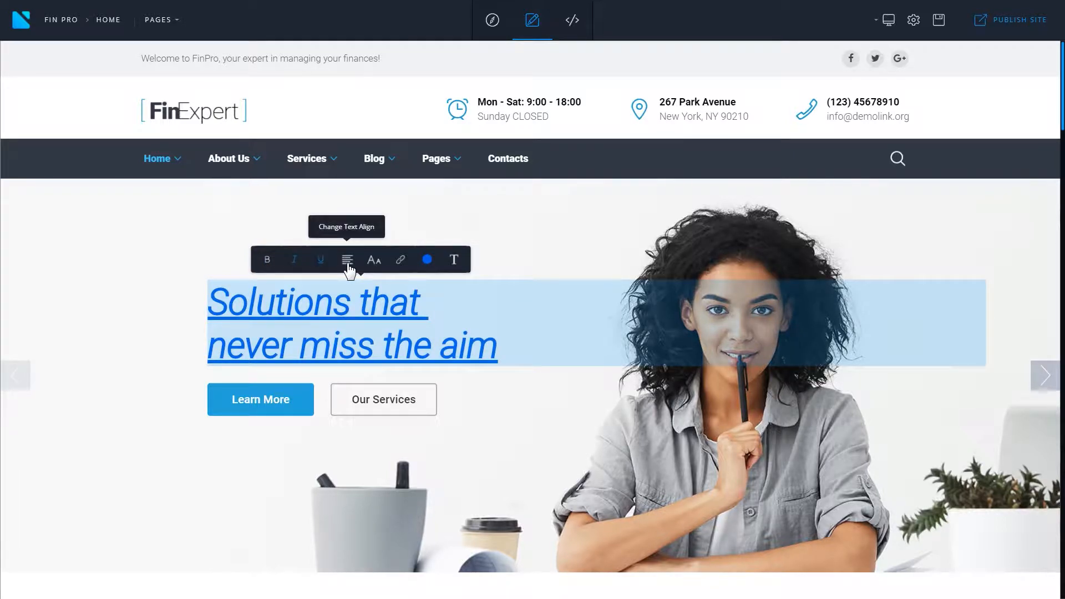
- Replace the word "Solutions" in the hero heading with "Ideas"
left_click(350, 304)
key("BackSpace")
key("BackSpace")
key("BackSpace")
key("BackSpace")
key("BackSpace")
key("BackSpace")
key("BackSpace")
key("BackSpace")
key("BackSpace")
type("Ideas")
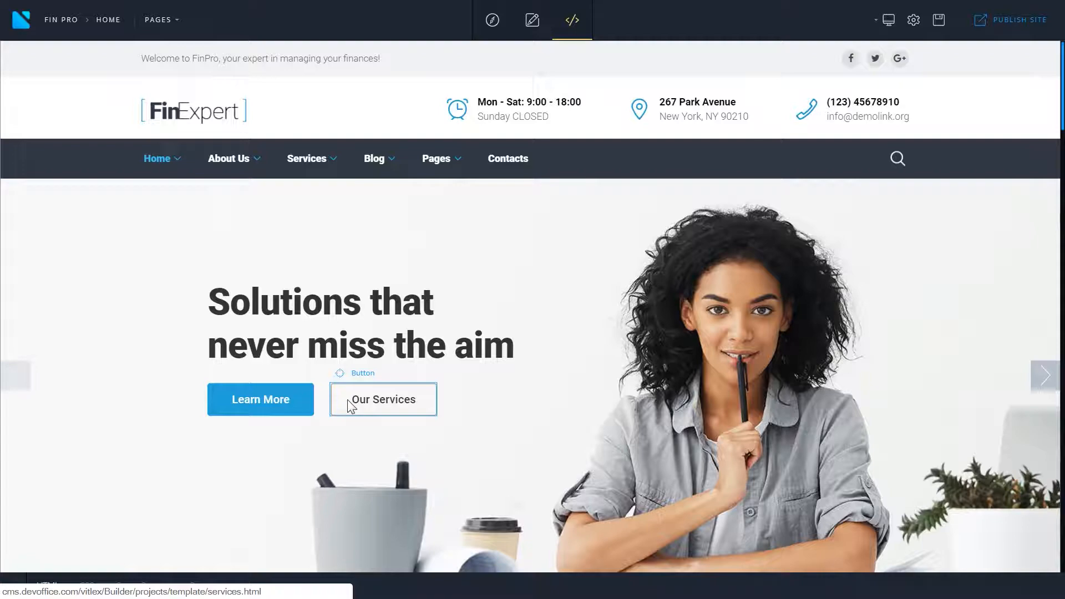
- Move the Our Services button beside the hero heading and on to a position above the heading
left_click(343, 413)
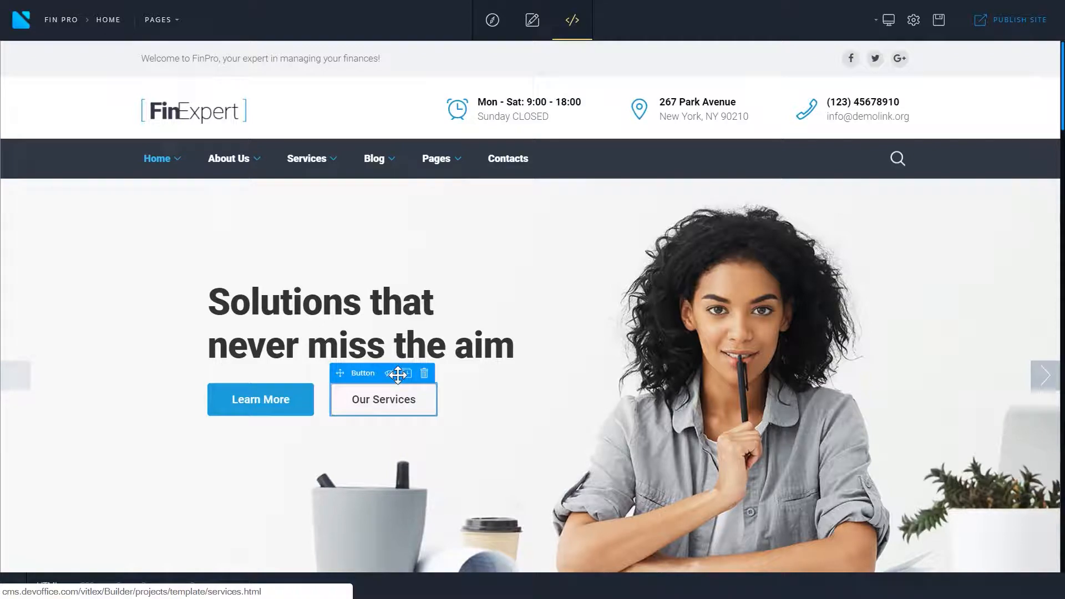
left_click_drag(326, 363, 328, 302)
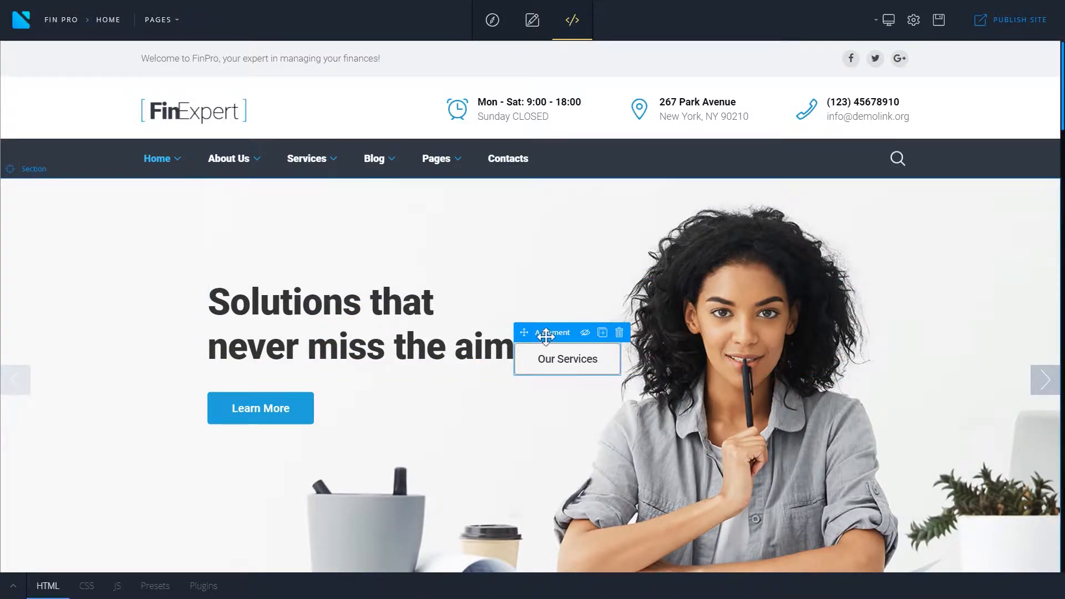
left_click_drag(523, 332, 339, 286)
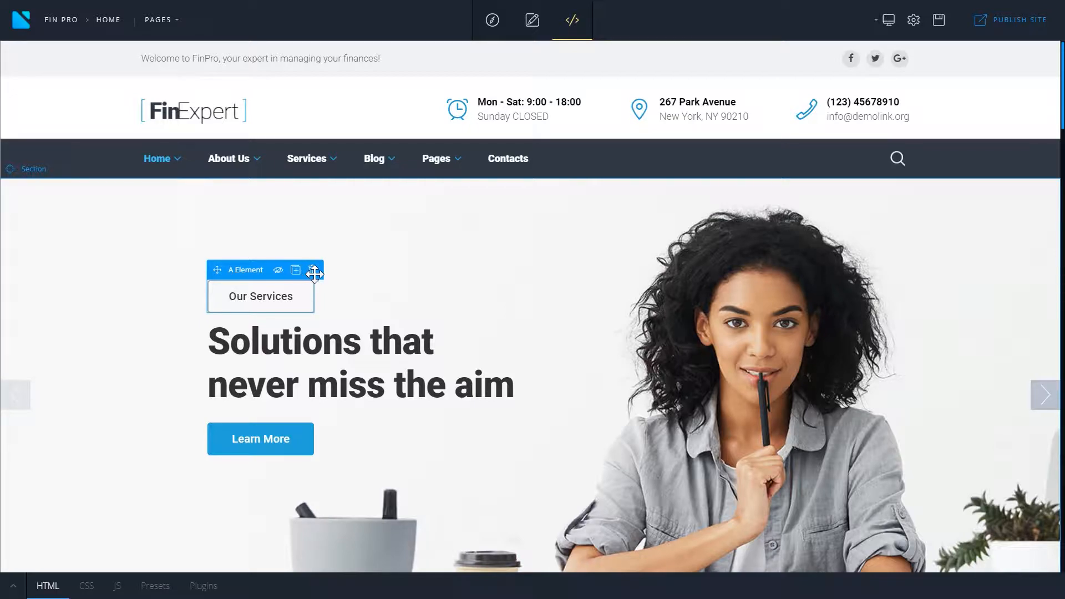
- Toggle the Our Services button's visibility off and back on, and bring up the hero section's element actions
left_click(277, 272)
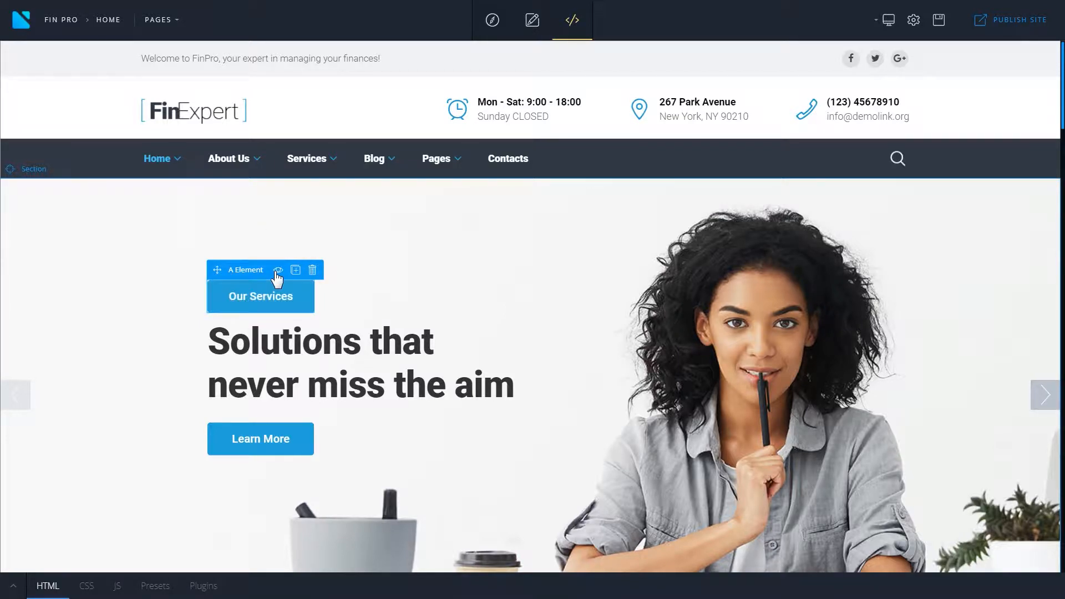
left_click(277, 270)
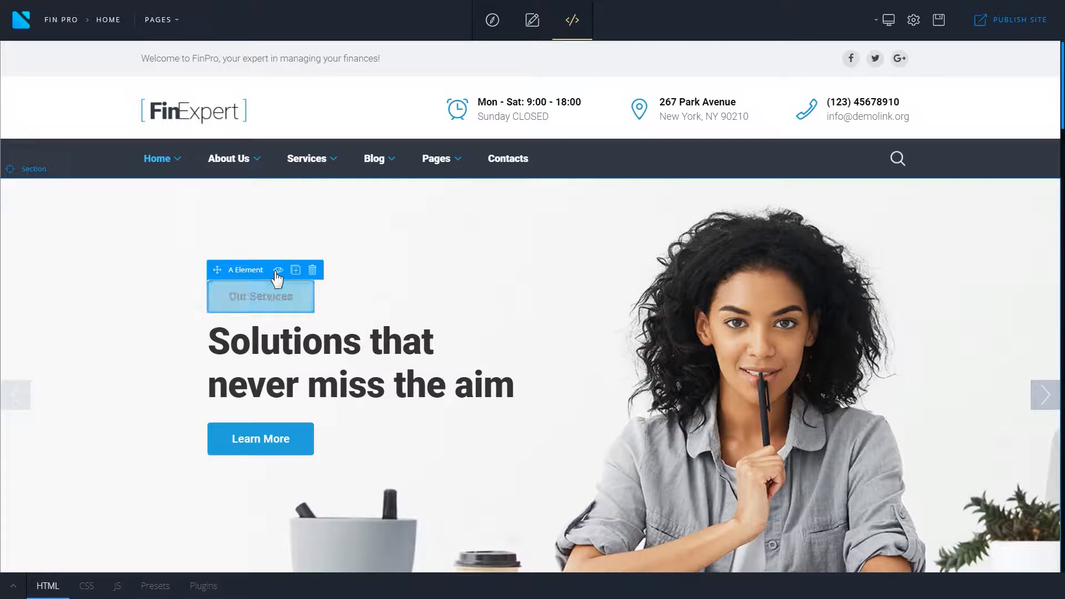
left_click(277, 270)
left_click(277, 270)
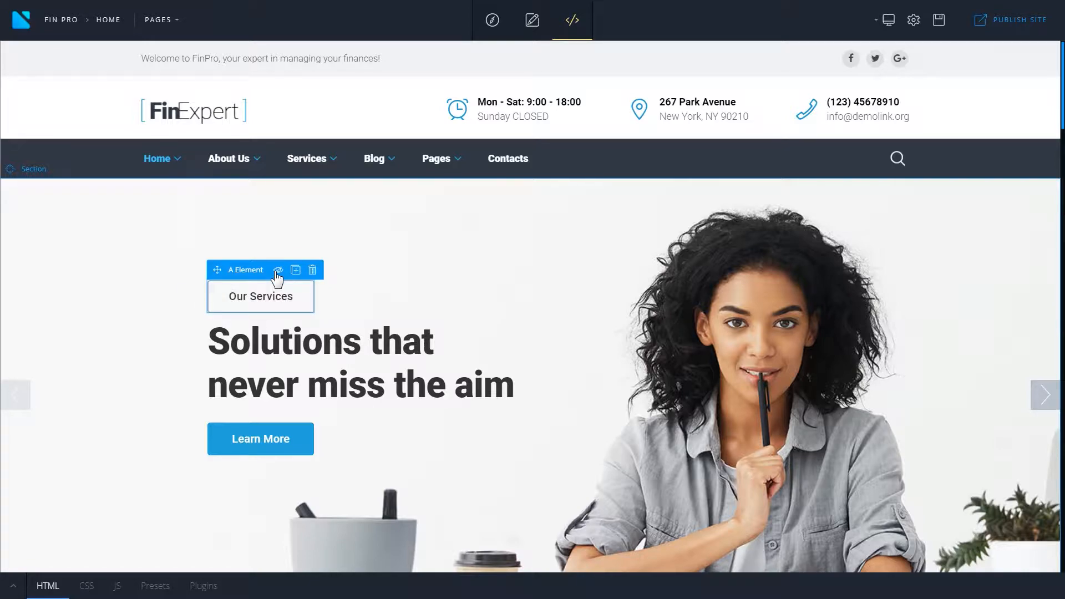
right_click(539, 287)
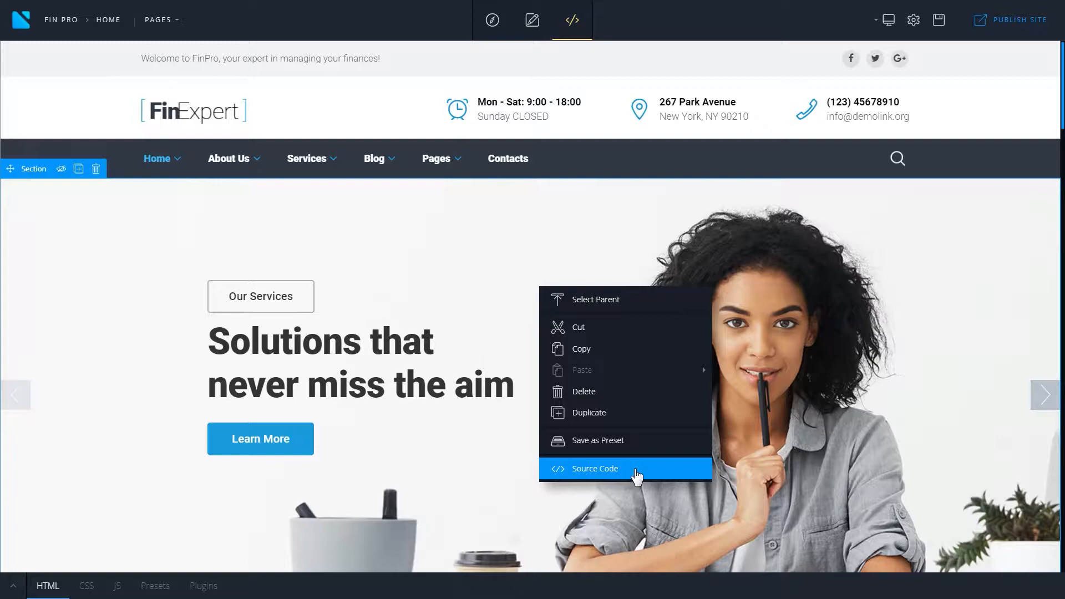
- Duplicate the Contacts item in the site navigation and rename the copy as "Customer Care"
right_click(513, 159)
left_click(528, 286)
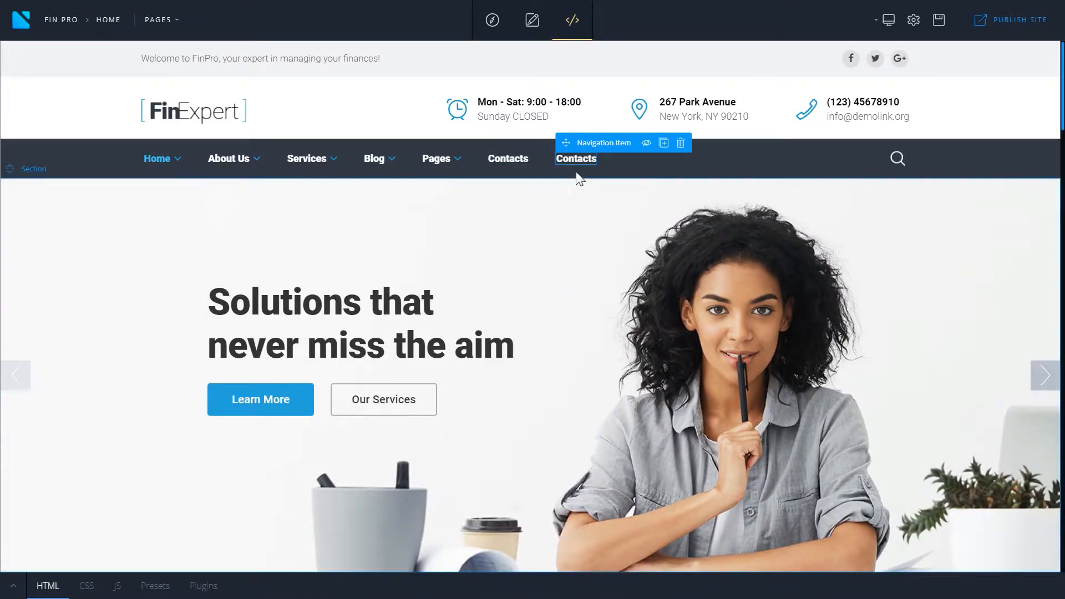
double_click(577, 158)
type("Custos")
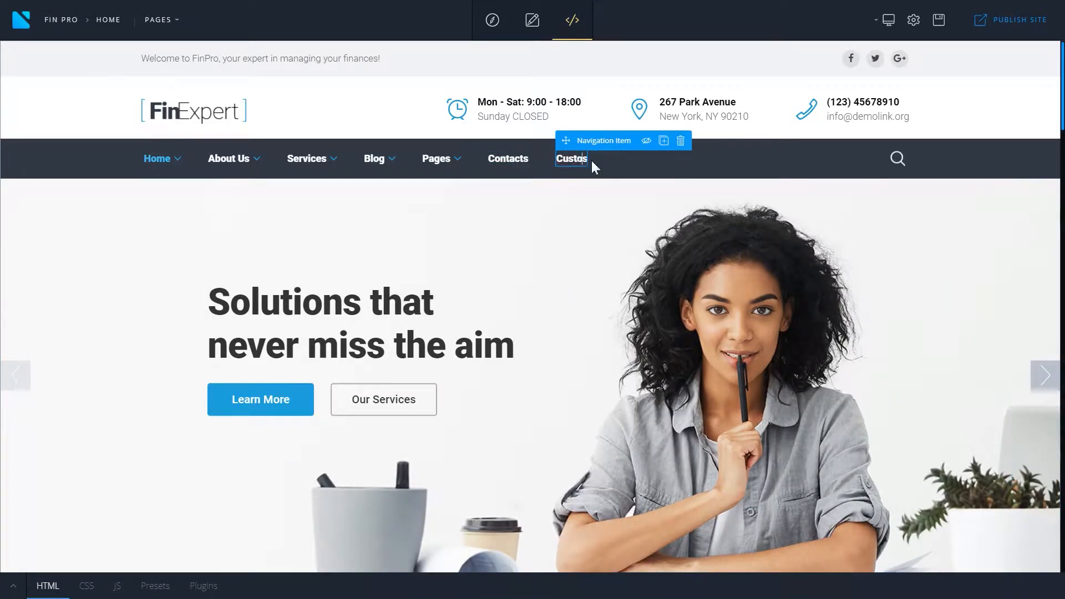
key("BackSpace")
type("mer Care")
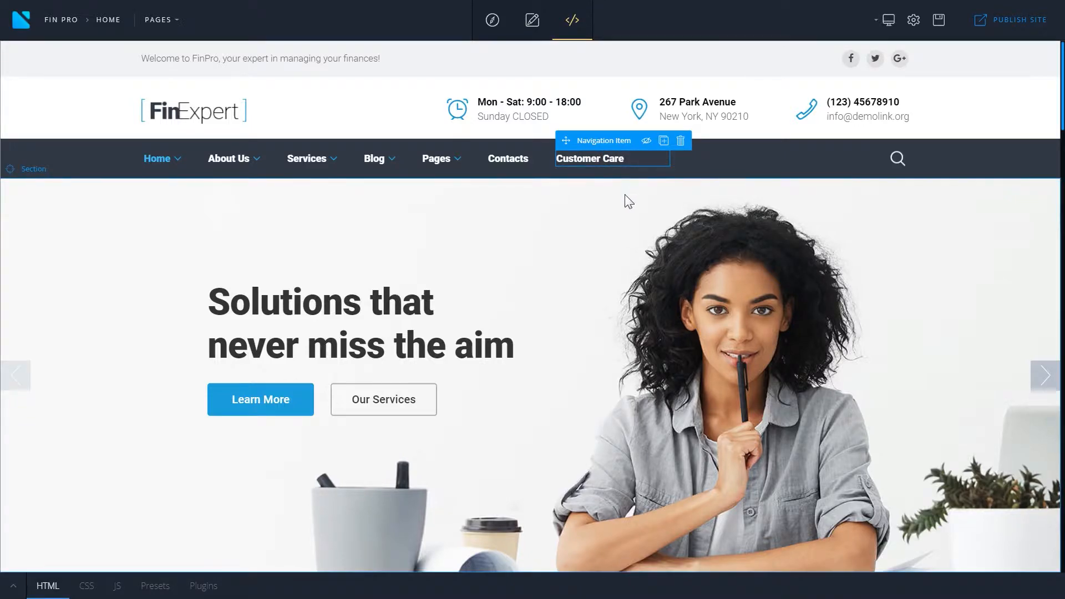
left_click(627, 201)
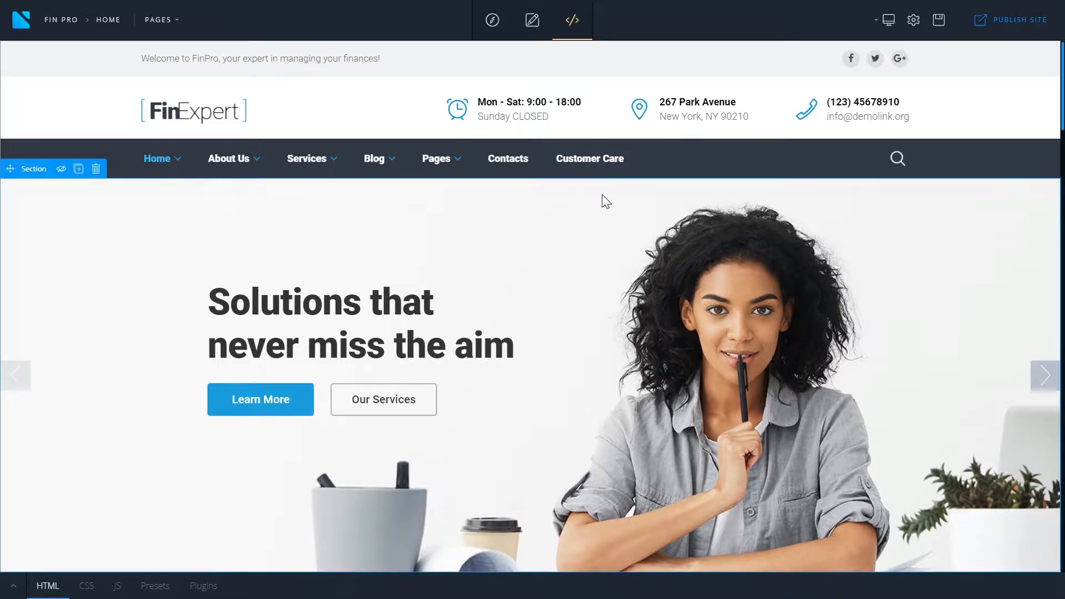
- Save the page header as a preset named "My Header" with the keyword "header" and Deploy on preset insertion turned off
left_click(694, 160)
right_click(693, 160)
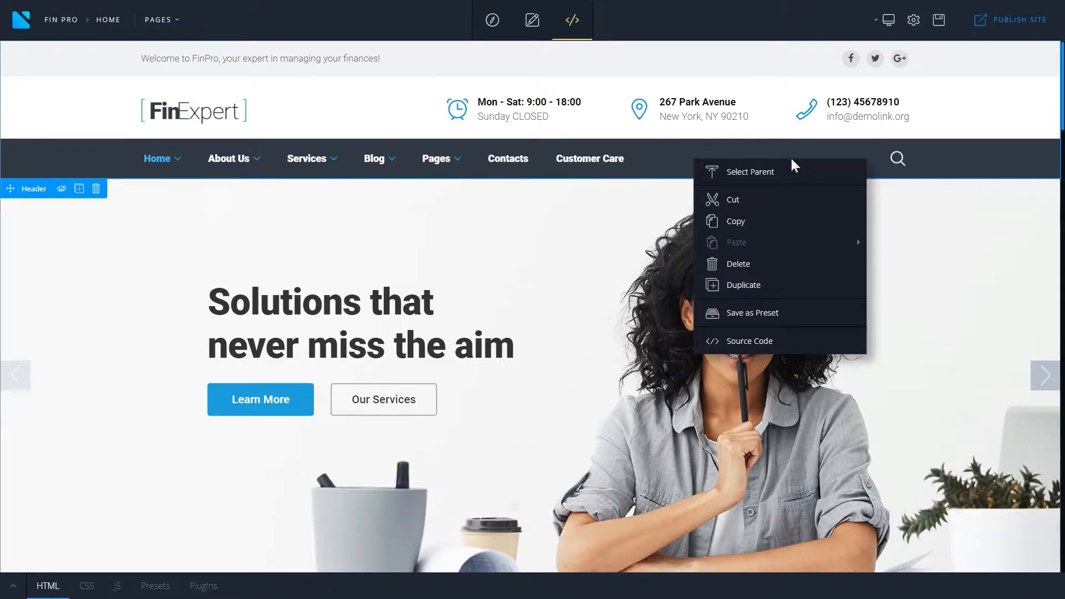
left_click(818, 314)
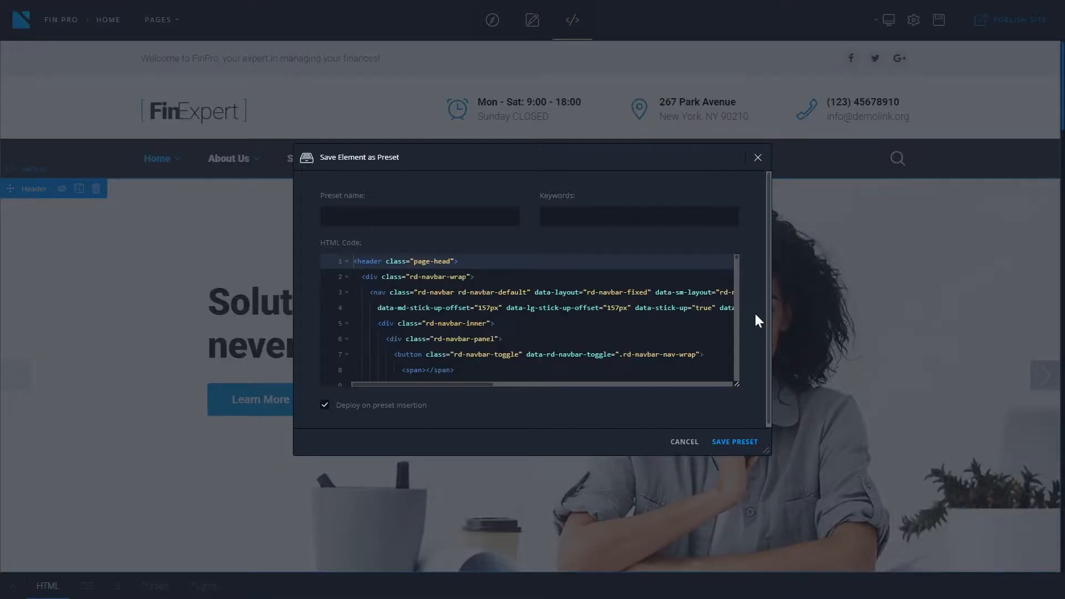
left_click(442, 217)
type("My Header")
left_click(586, 216)
left_click(586, 289)
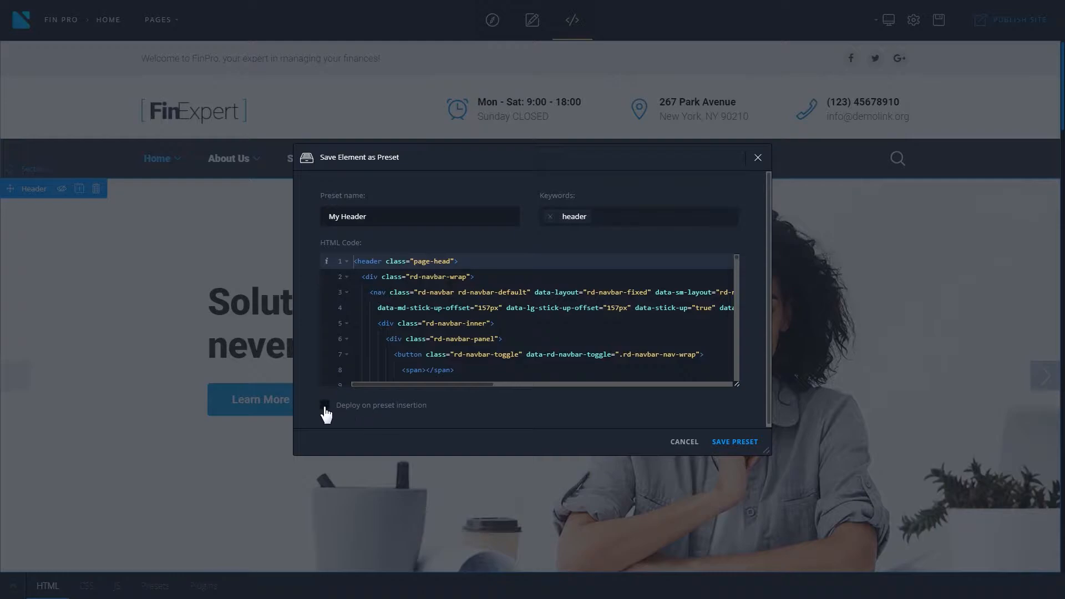
left_click(733, 444)
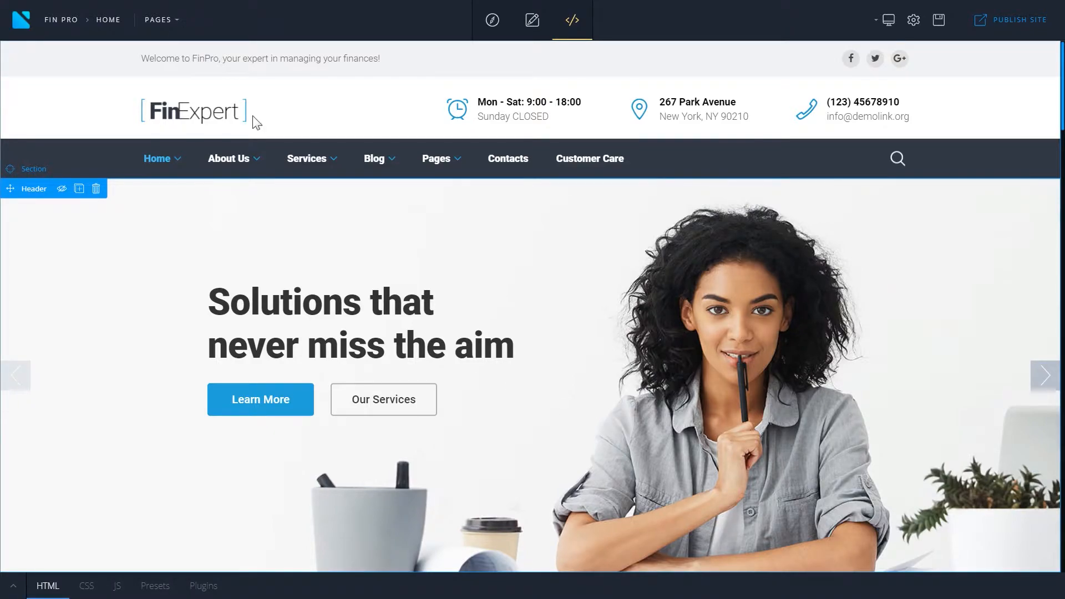
- Create a page named "New" and add the My Header preset to it
left_click(158, 19)
left_click(81, 130)
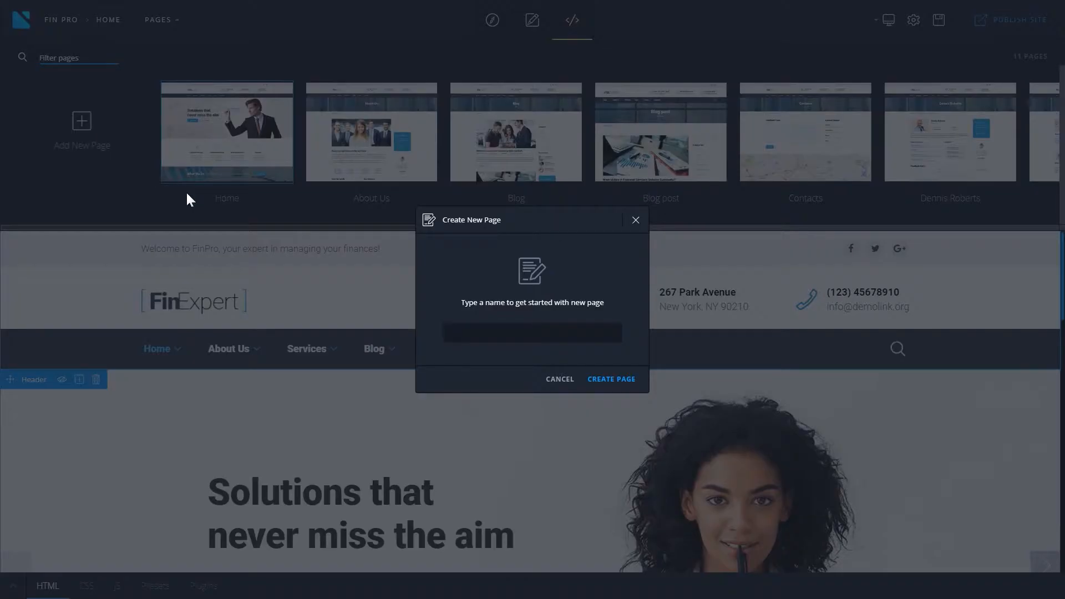
type("New")
left_click(610, 379)
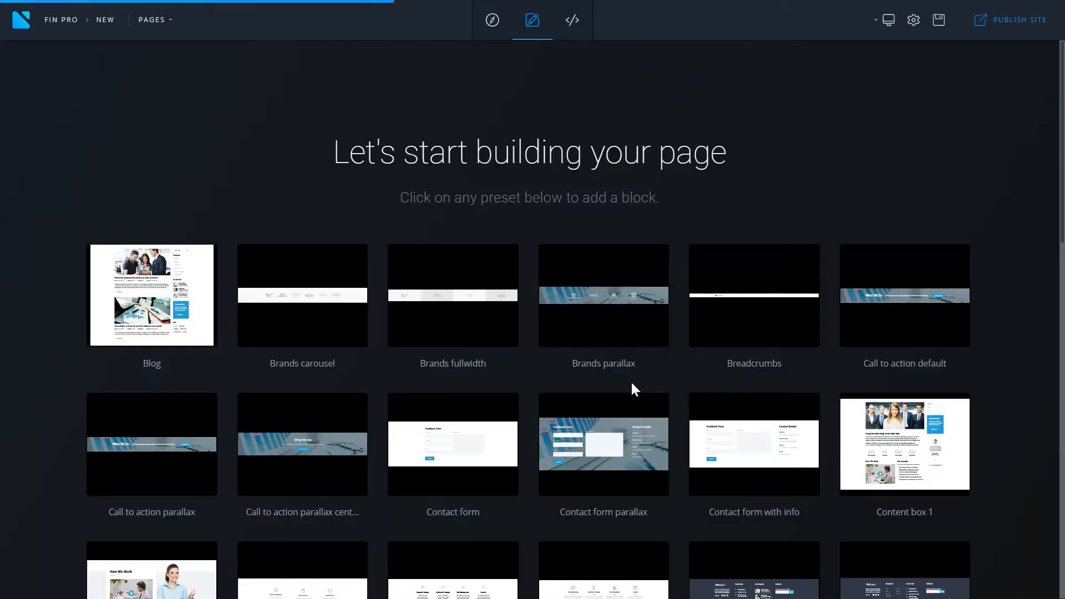
scroll(632, 383, "down", 15)
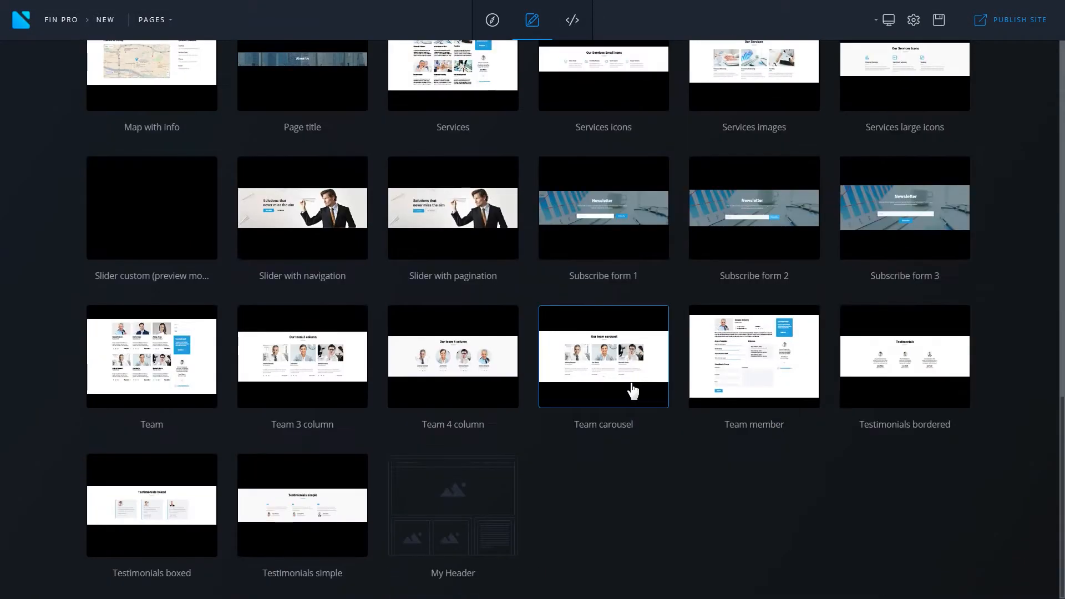
left_click(459, 522)
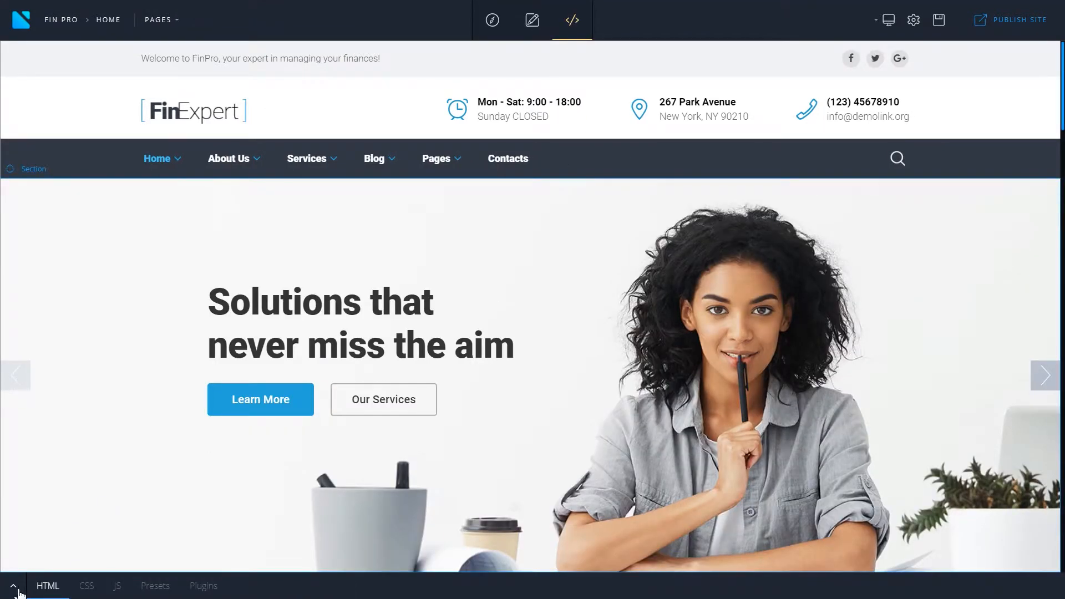
- Examine the Home page's HTML, CSS and JS code, the presets and the plugin list, and return to the HTML code
left_click(13, 592)
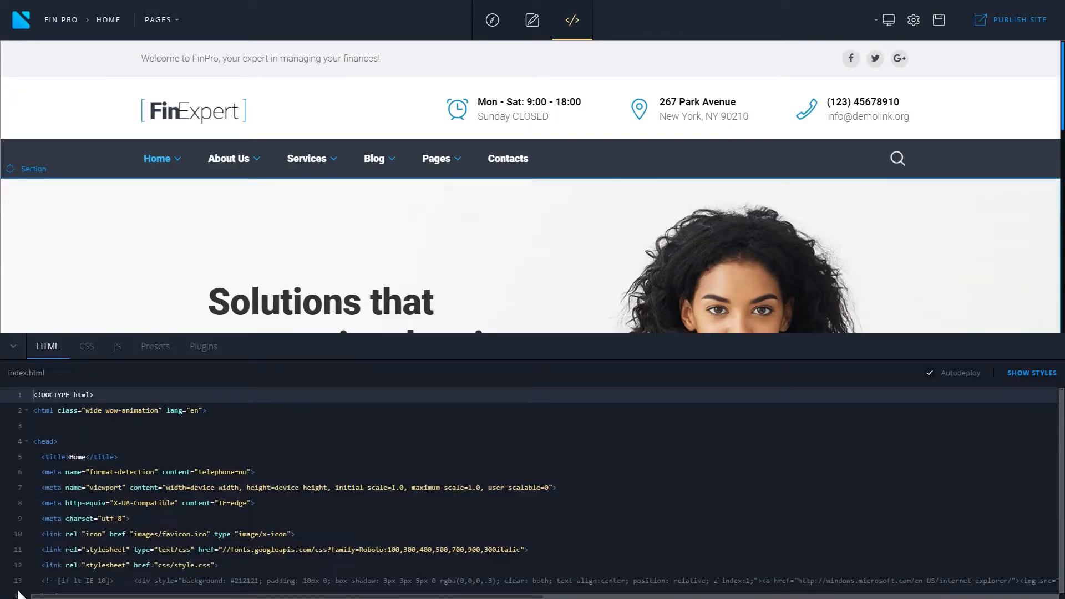
left_click(89, 349)
left_click(118, 351)
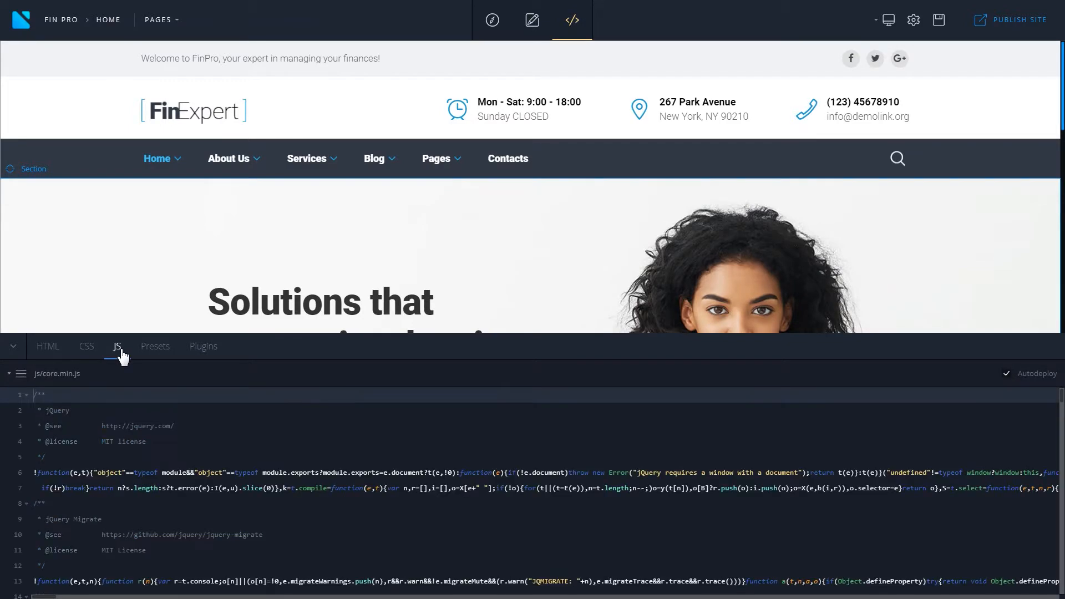
left_click(155, 351)
left_click(202, 348)
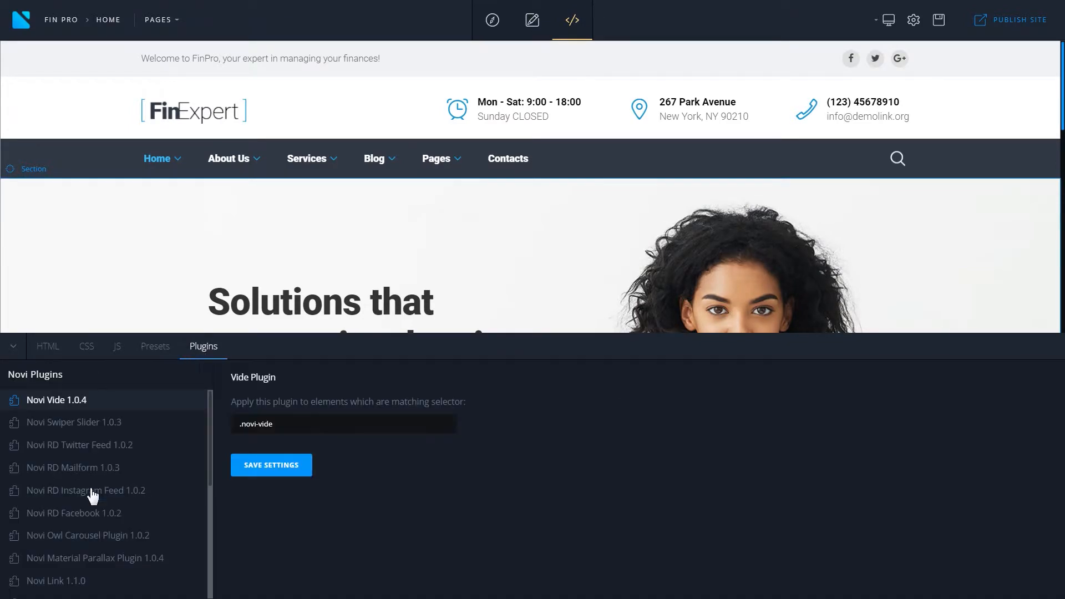
scroll(90, 497, "down", 5)
left_click(30, 351)
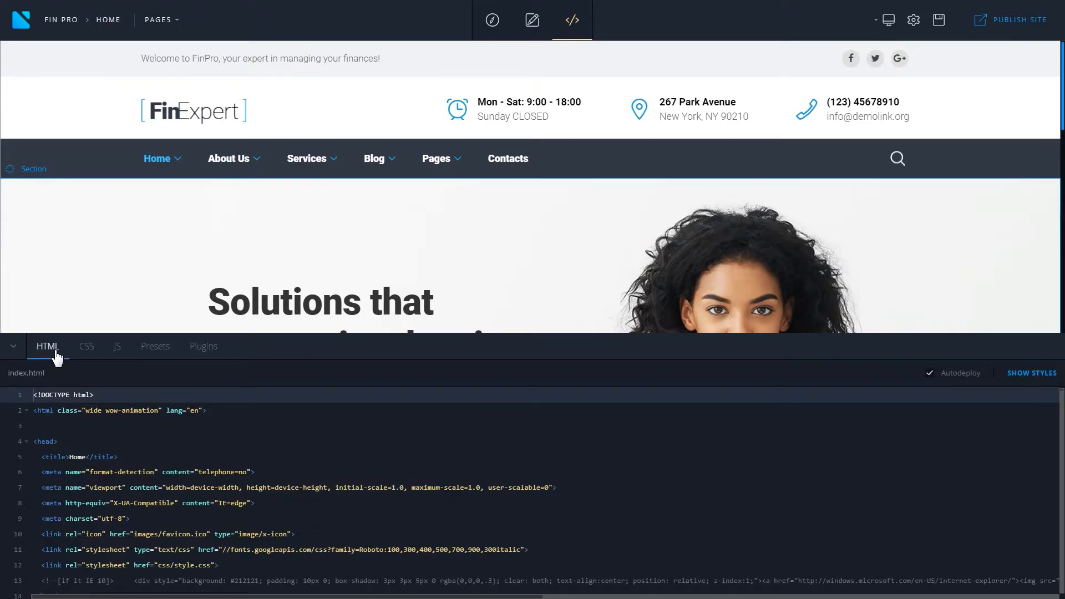
- Show the styles beside the HTML code and examine the CSS rules of the slider section with the "Solutions that never miss the aim" heading
left_click(1020, 382)
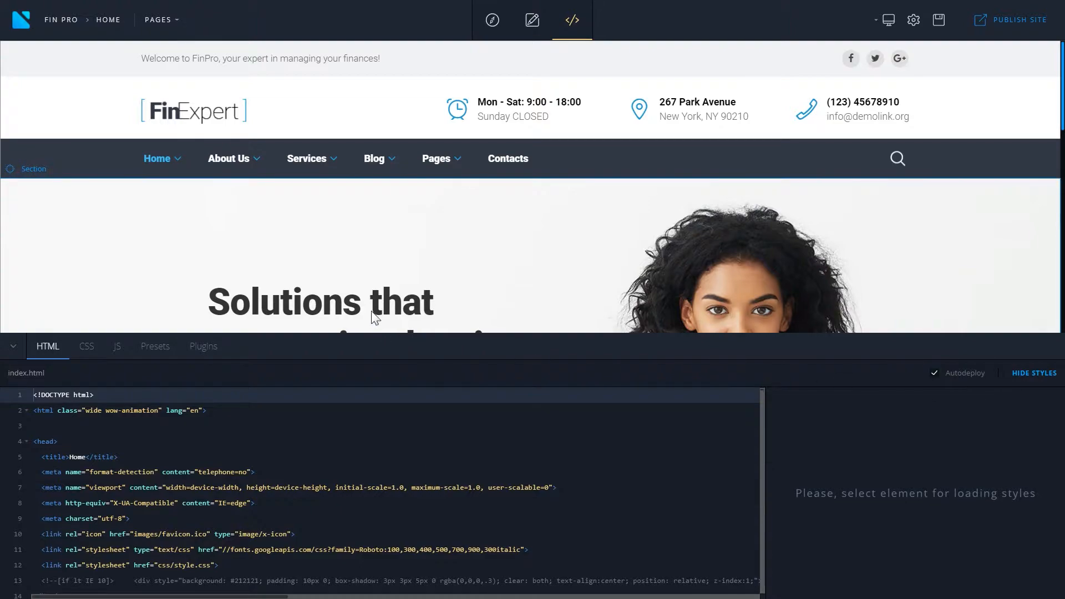
left_click(370, 304)
scroll(370, 304, "down", 2)
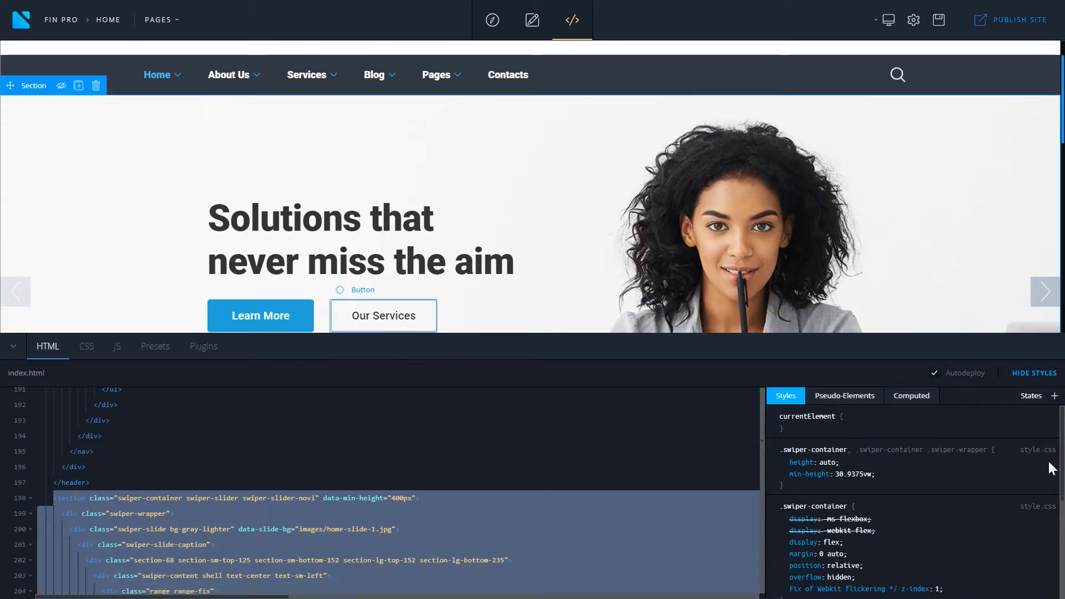
left_click_drag(1062, 457, 1052, 559)
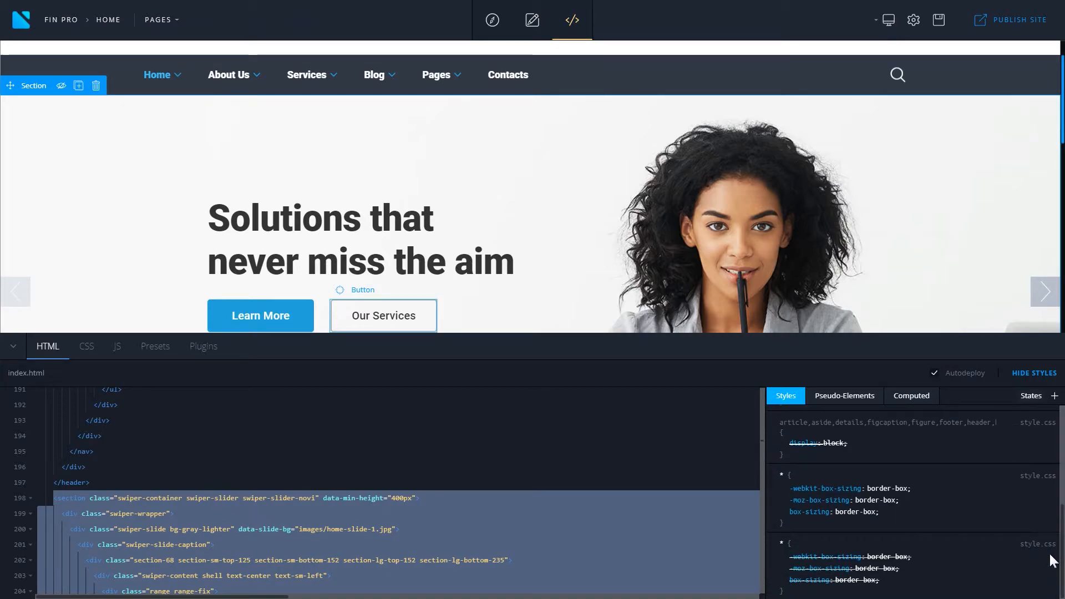
- Set the background-color of the slider's Learn More button to red in its .btn-curious-blue-variant-1 style rule
left_click(268, 324)
scroll(358, 273, "down", 3)
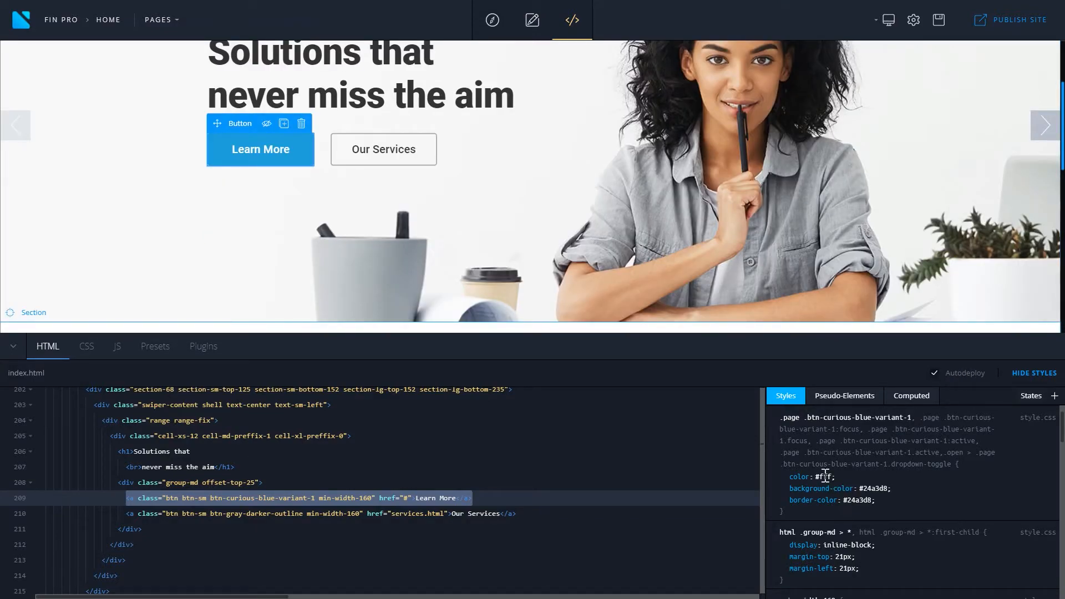
left_click(882, 488)
type("red")
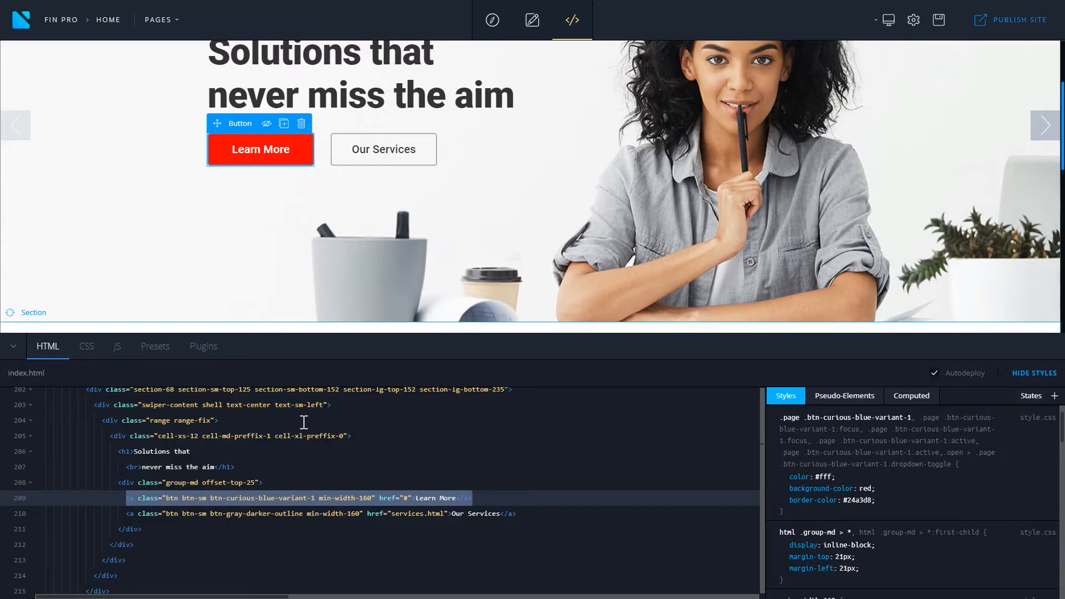
- Review the css/style.css stylesheet, the JS code, the preset library and the Novi plugin list, ending on the index.html code
left_click(87, 346)
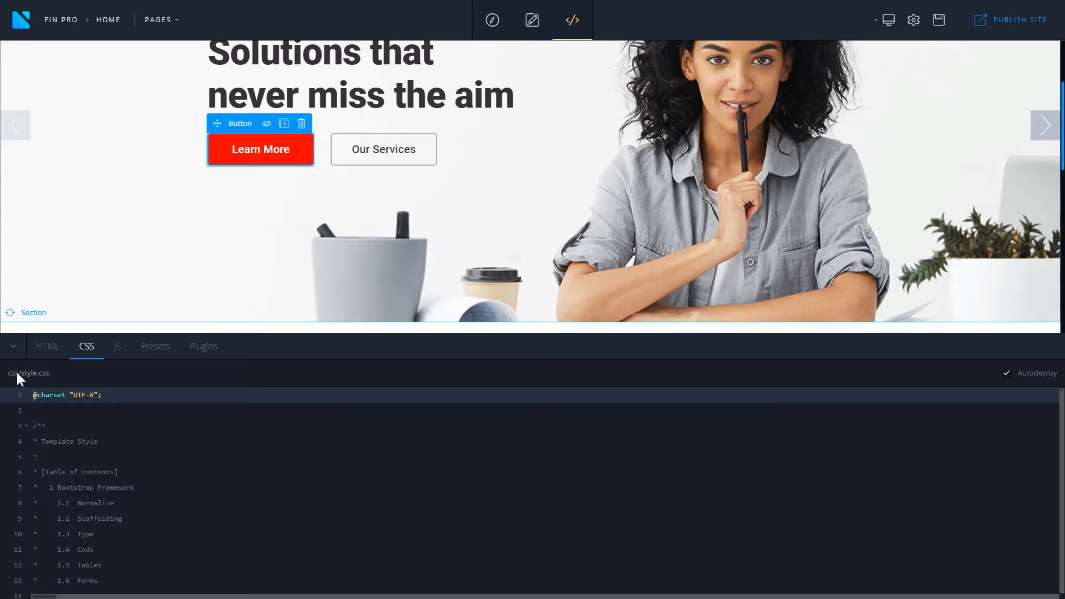
left_click(48, 347)
left_click(95, 350)
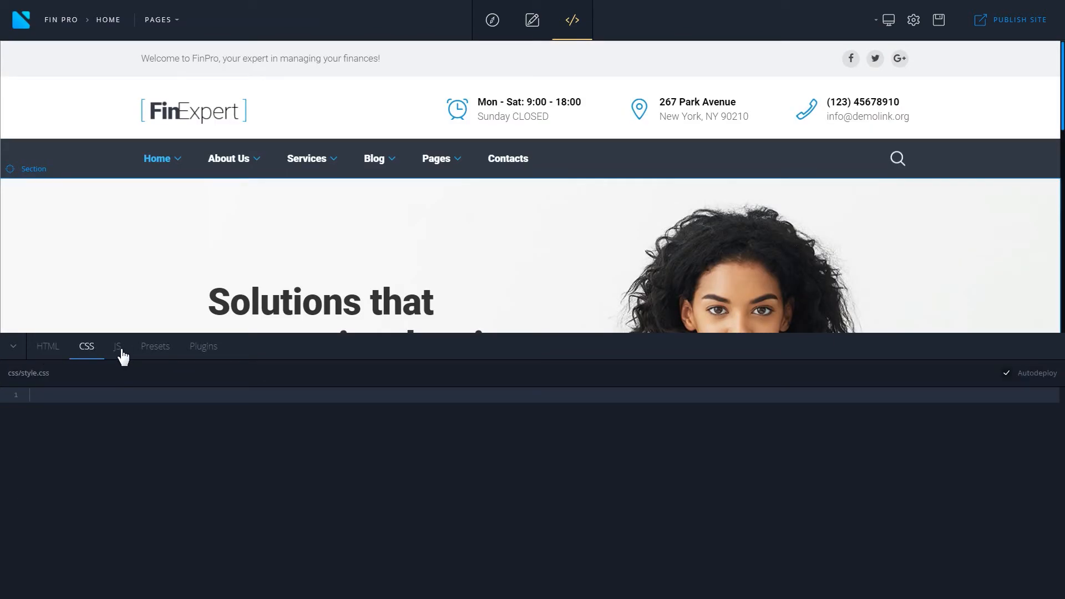
left_click(120, 350)
left_click(153, 349)
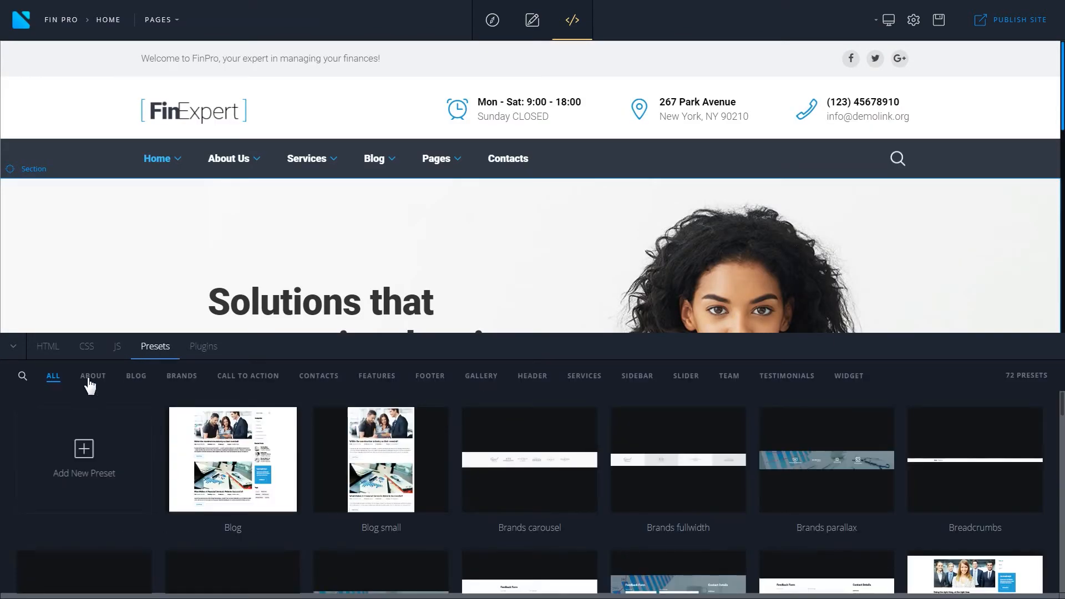
left_click(203, 348)
scroll(90, 496, "down", 5)
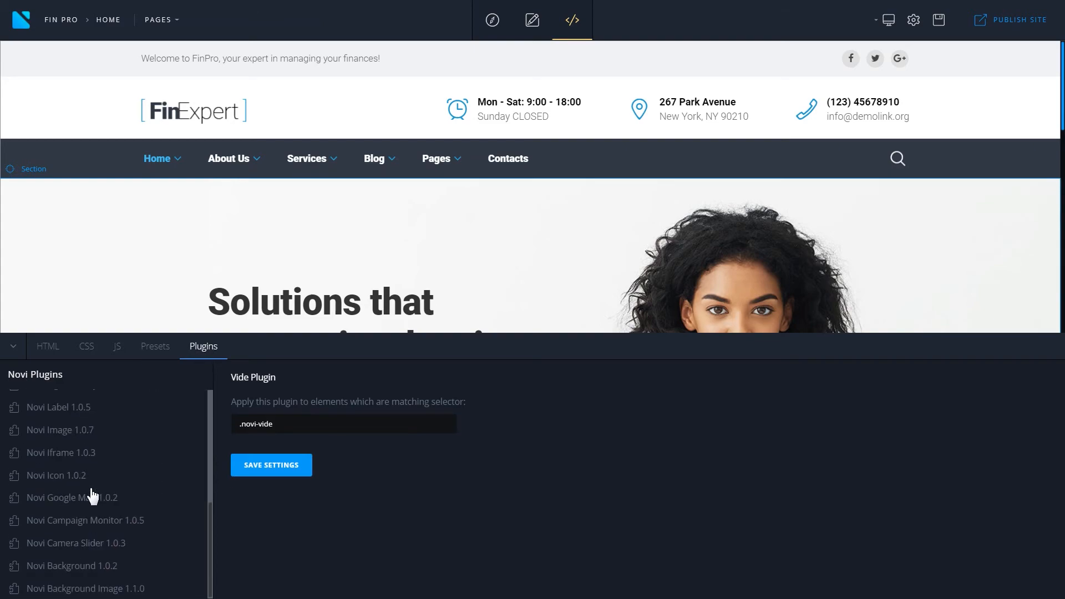
left_click(56, 354)
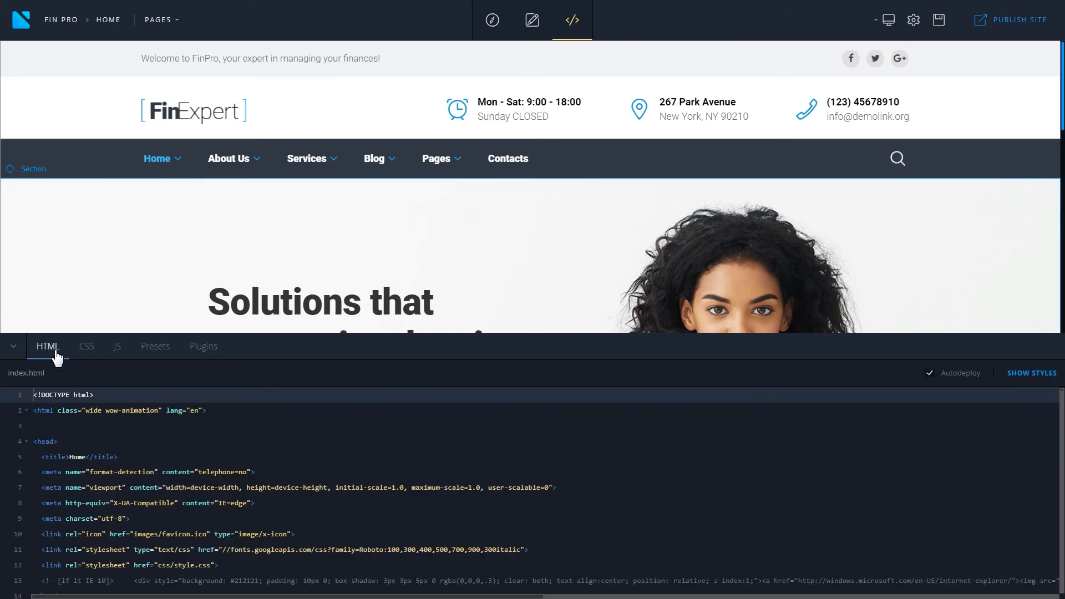